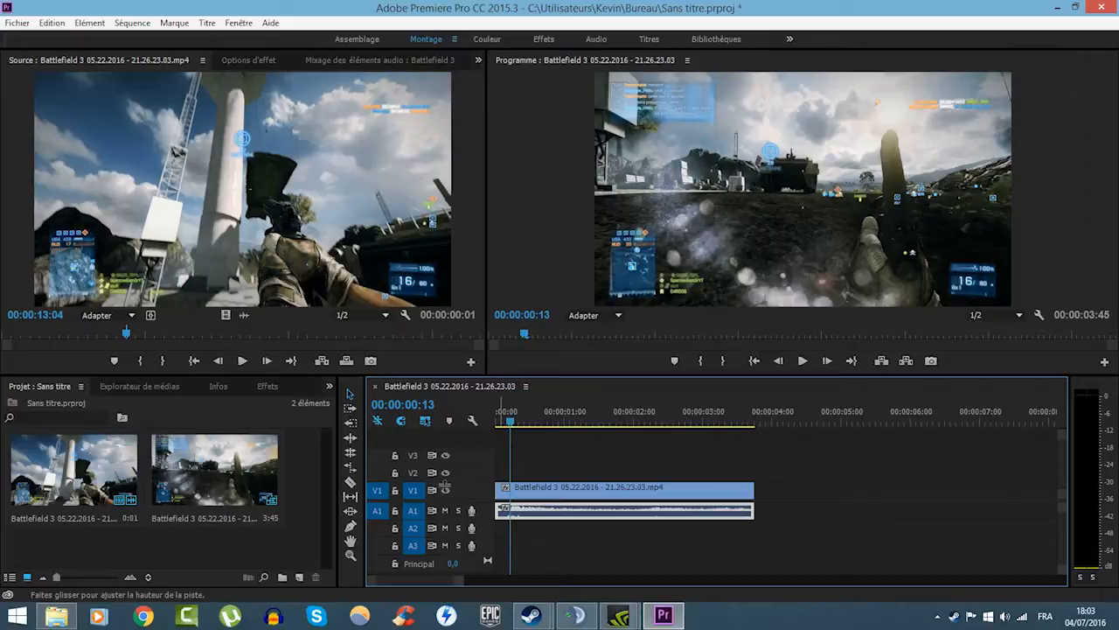
- Select the Battlefield 3 clip's video and audio parts in turn, and move the playhead back to 00:00:00:01
left_click(536, 491)
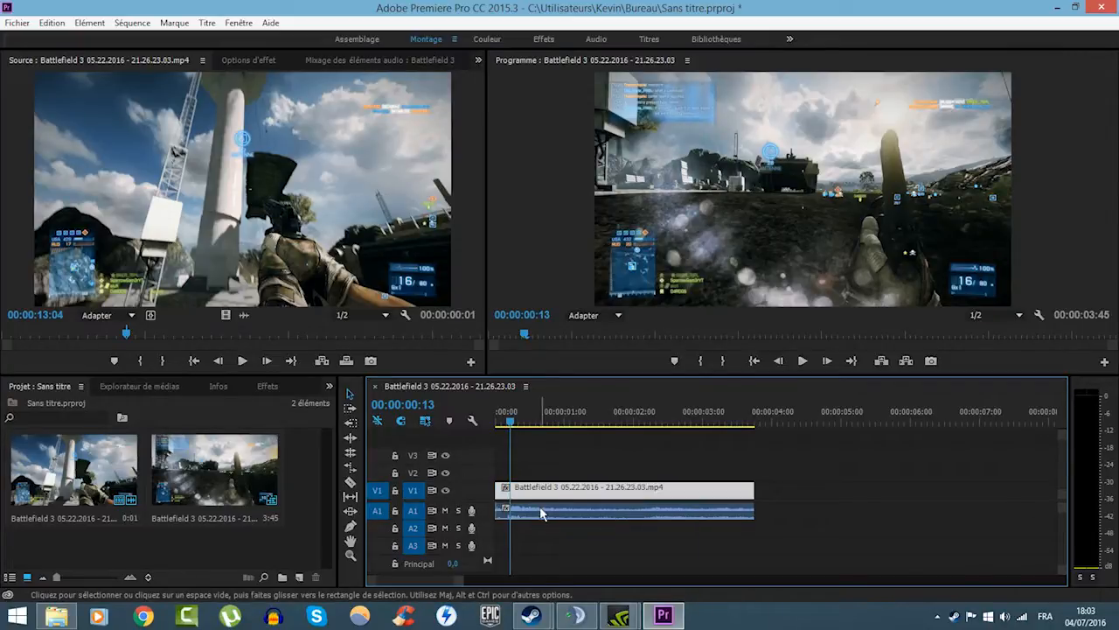
left_click(542, 510)
left_click(545, 495)
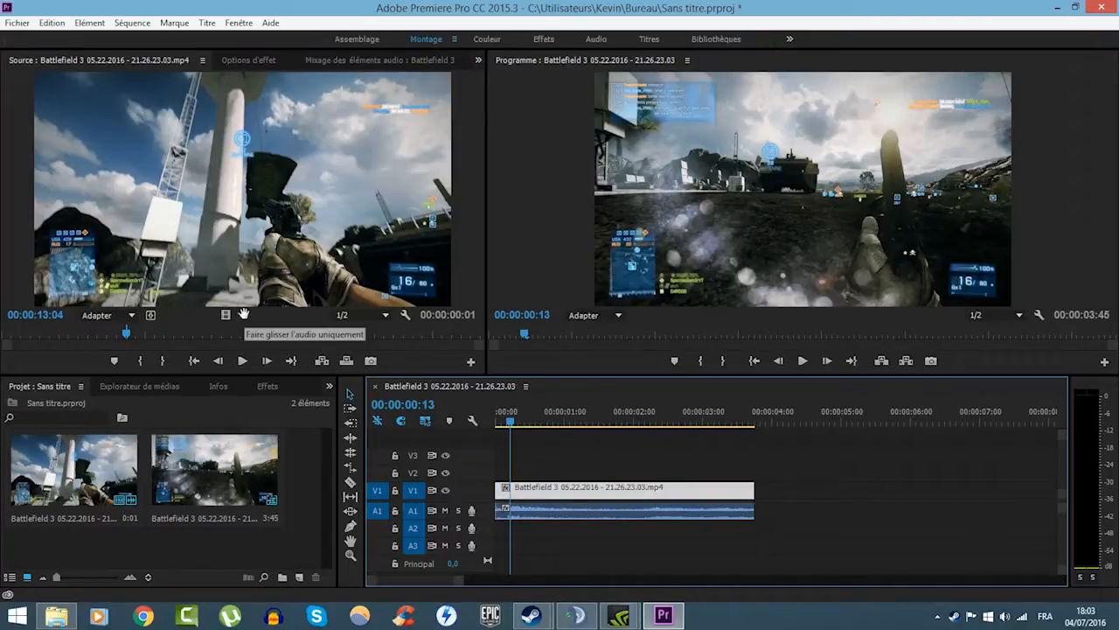
mouse_move(224, 316)
left_mouse_down()
mouse_move(527, 487)
mouse_move(227, 317)
left_mouse_up()
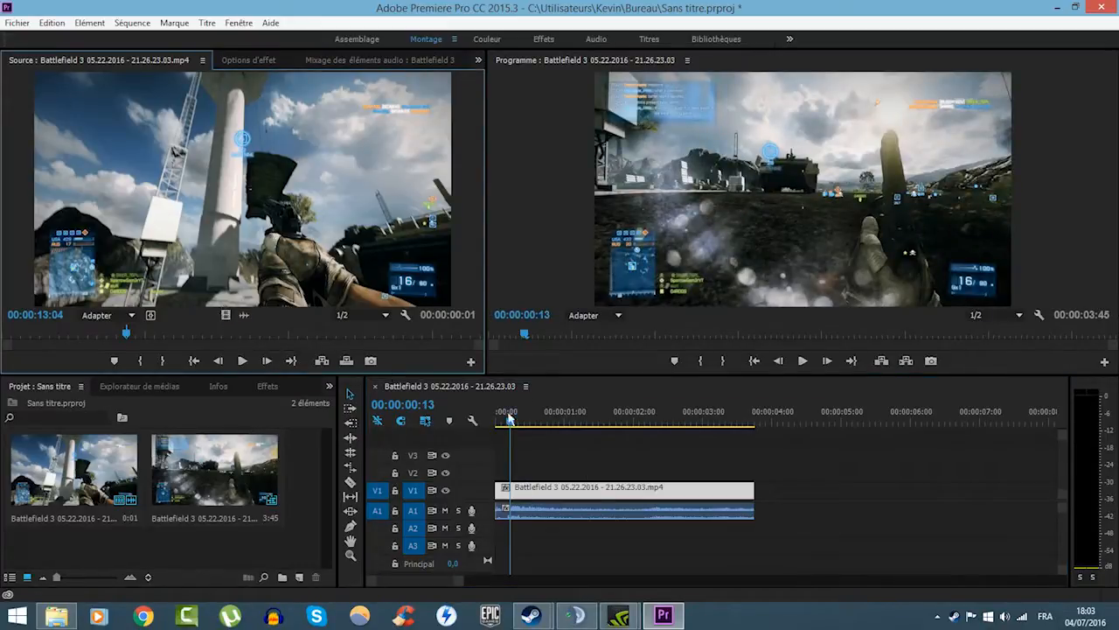
left_click(574, 512)
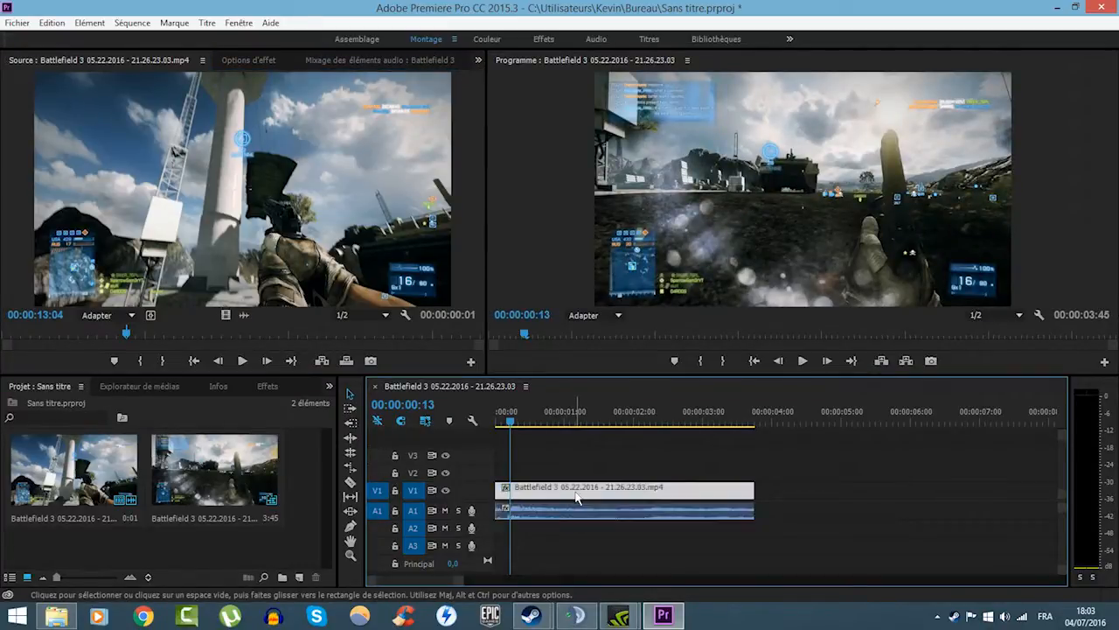
left_click(527, 425)
left_click_drag(527, 424, 500, 424)
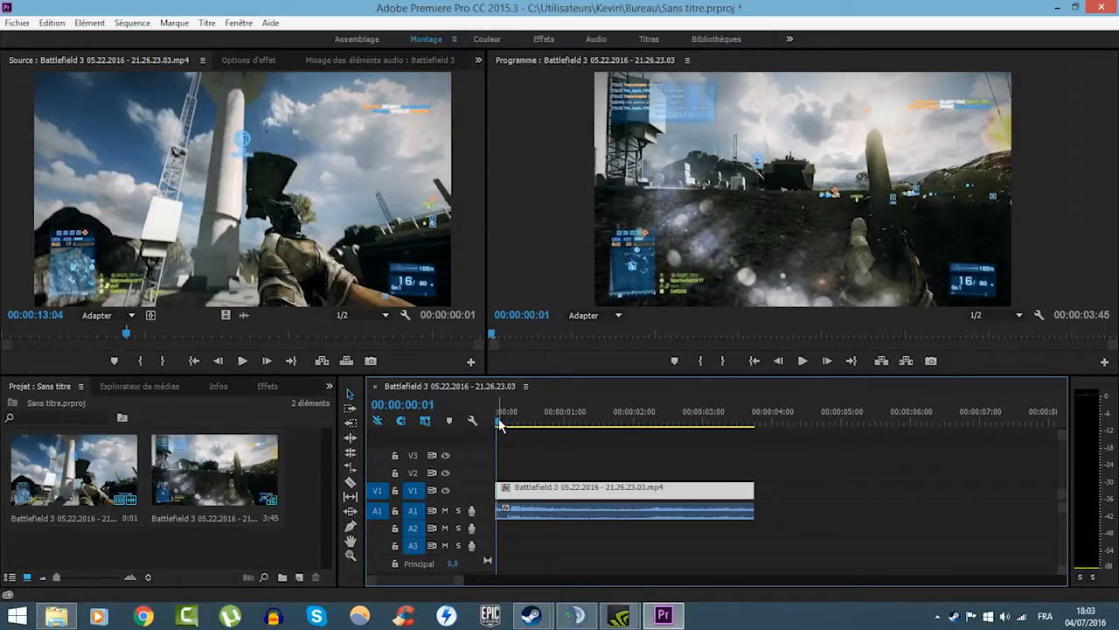
- Examine the whole clip at several timeline zoom levels, scrubbing the playhead to its end and back to the sequence start
scroll(562, 439, "down", 4)
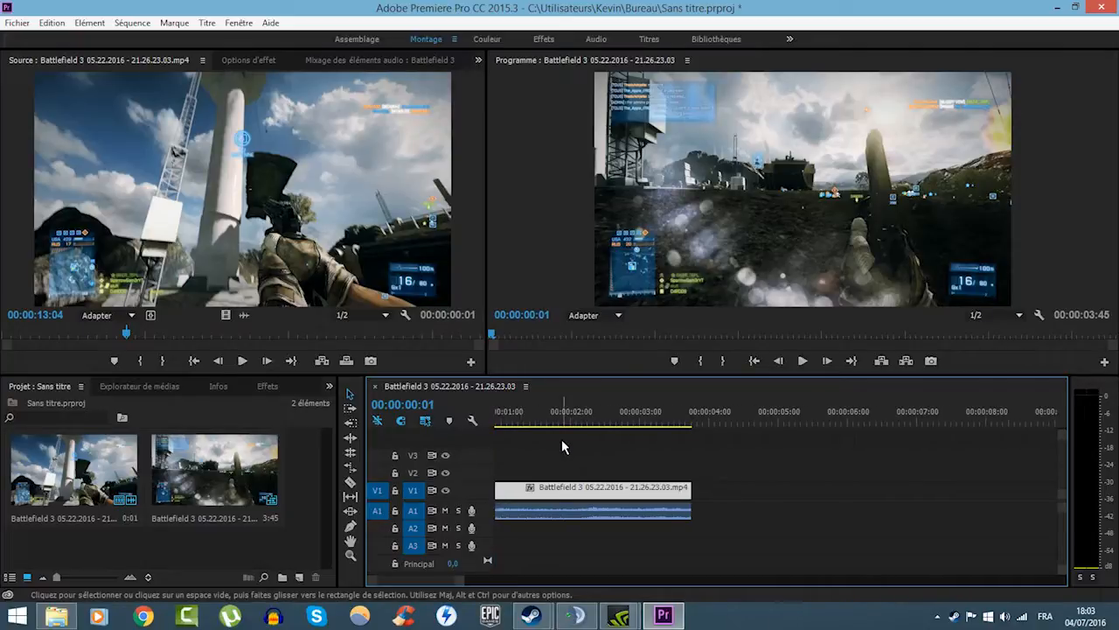
scroll(561, 439, "up", 4)
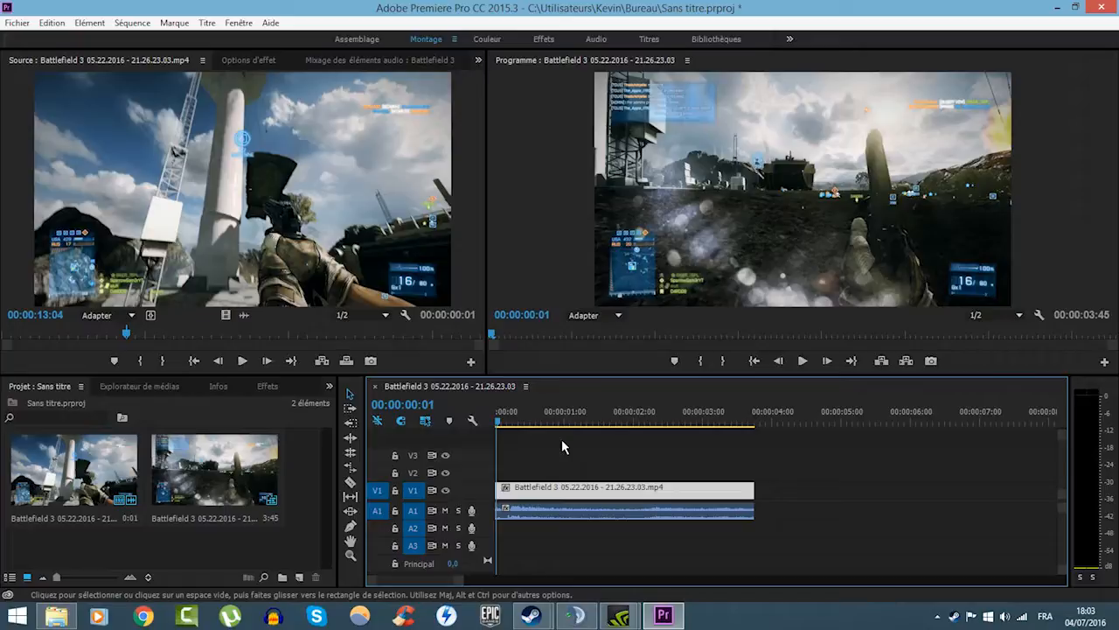
scroll(562, 439, "down", 2)
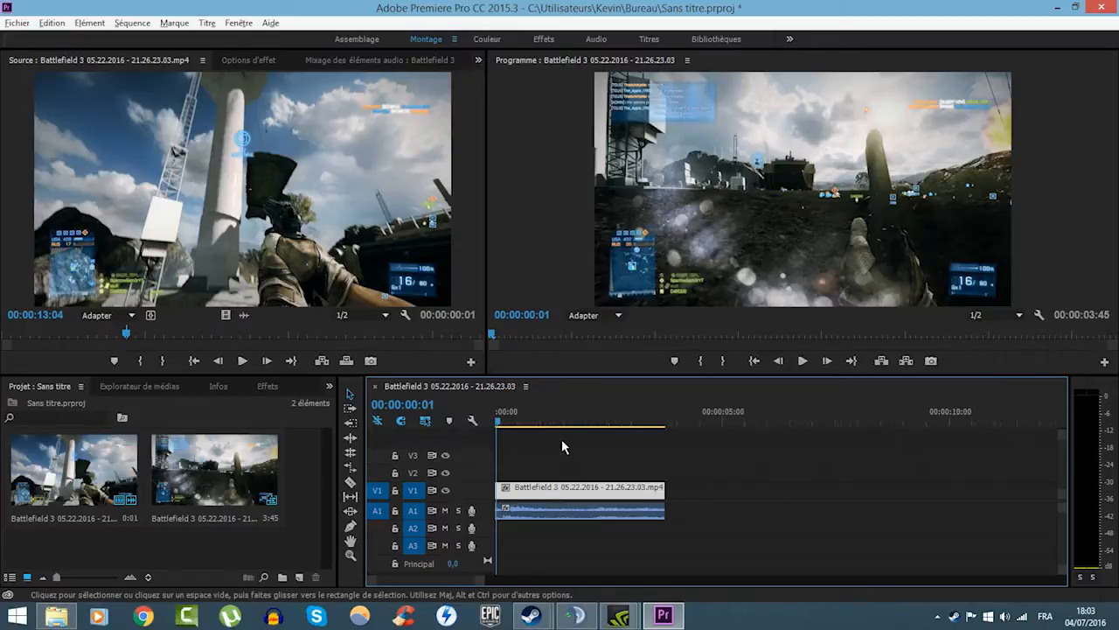
scroll(561, 439, "up", 4)
scroll(395, 580, "up", 2)
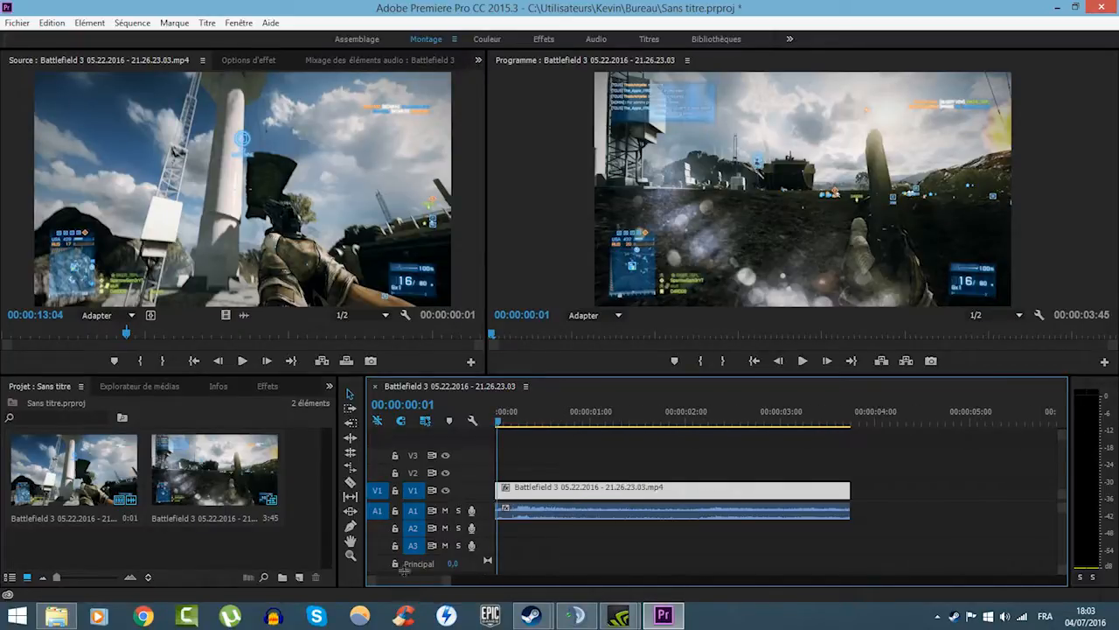
scroll(627, 519, "down", 5)
scroll(628, 519, "up", 4)
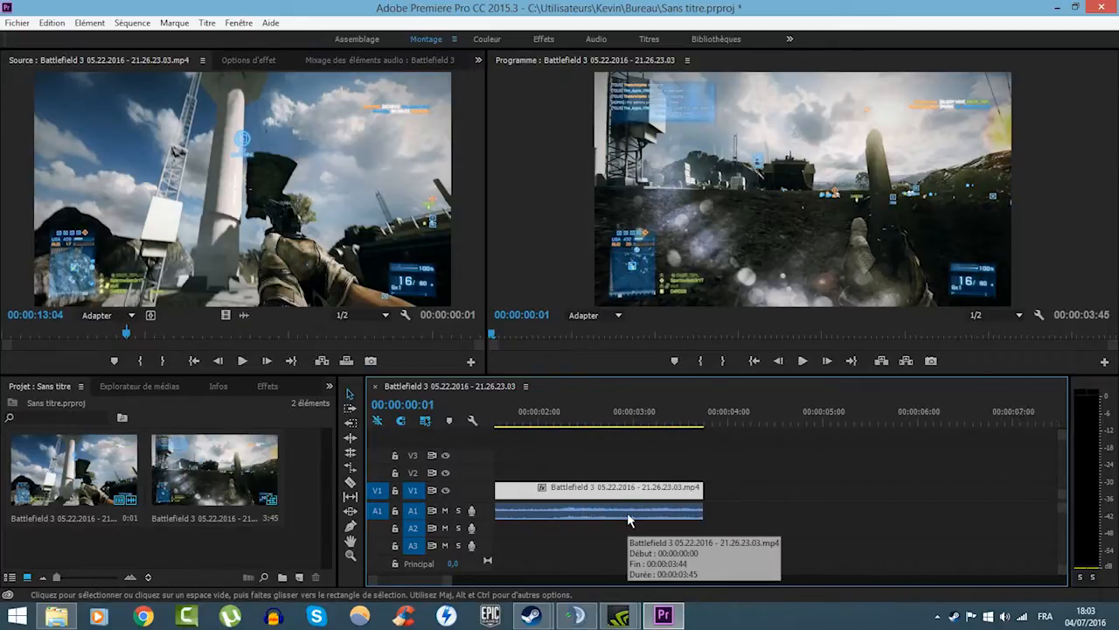
scroll(628, 520, "down", 5)
scroll(628, 520, "up", 3)
scroll(441, 585, "up", 2)
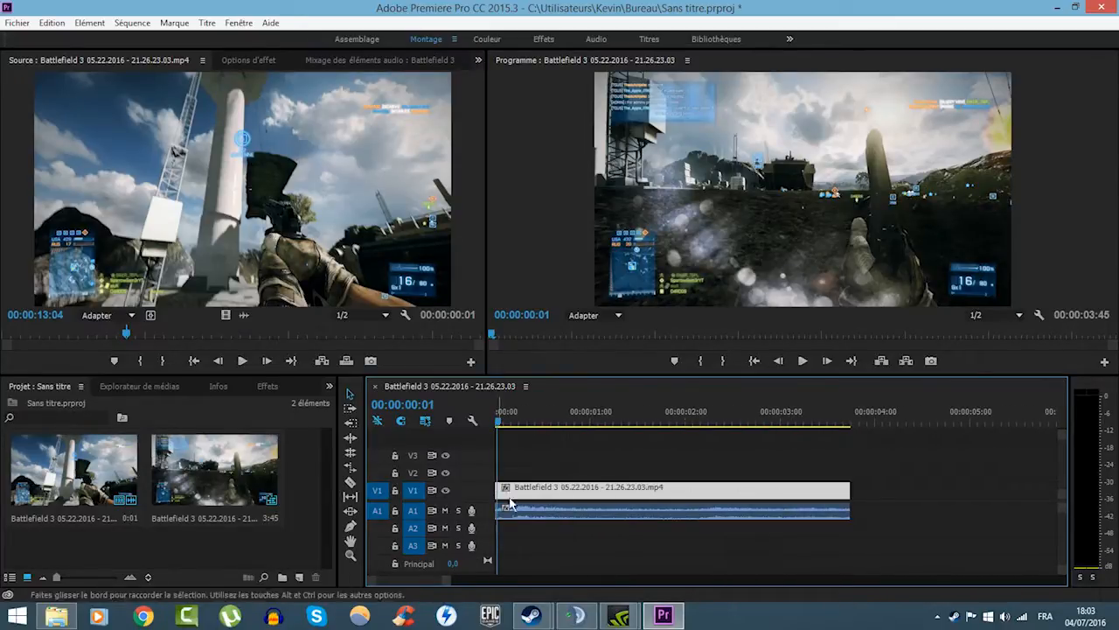
scroll(546, 447, "down", 6)
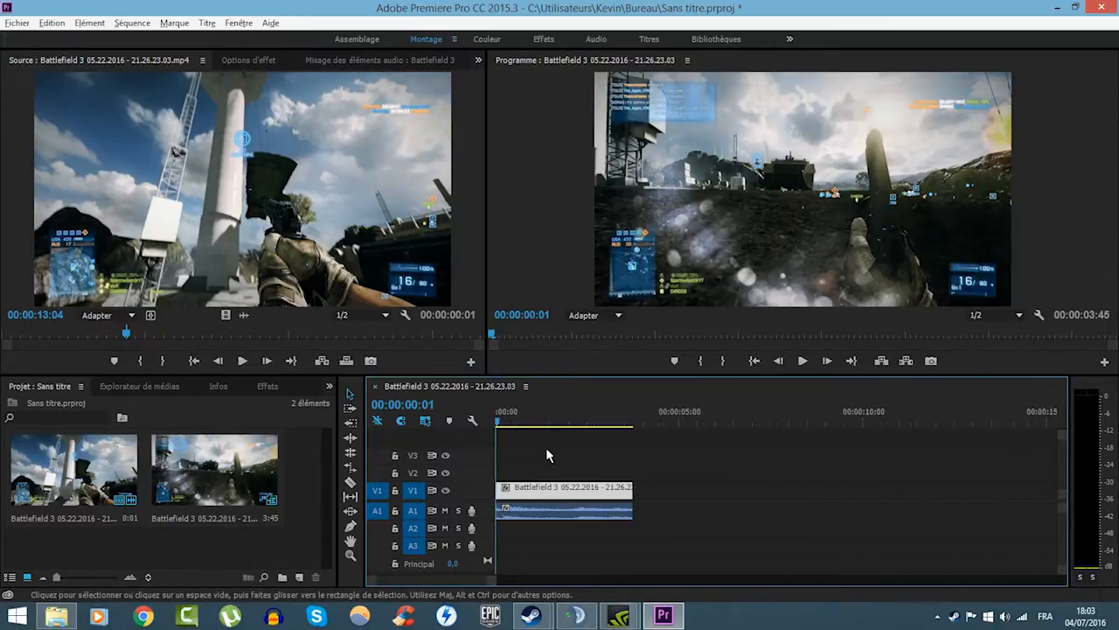
left_click_drag(571, 425, 607, 420)
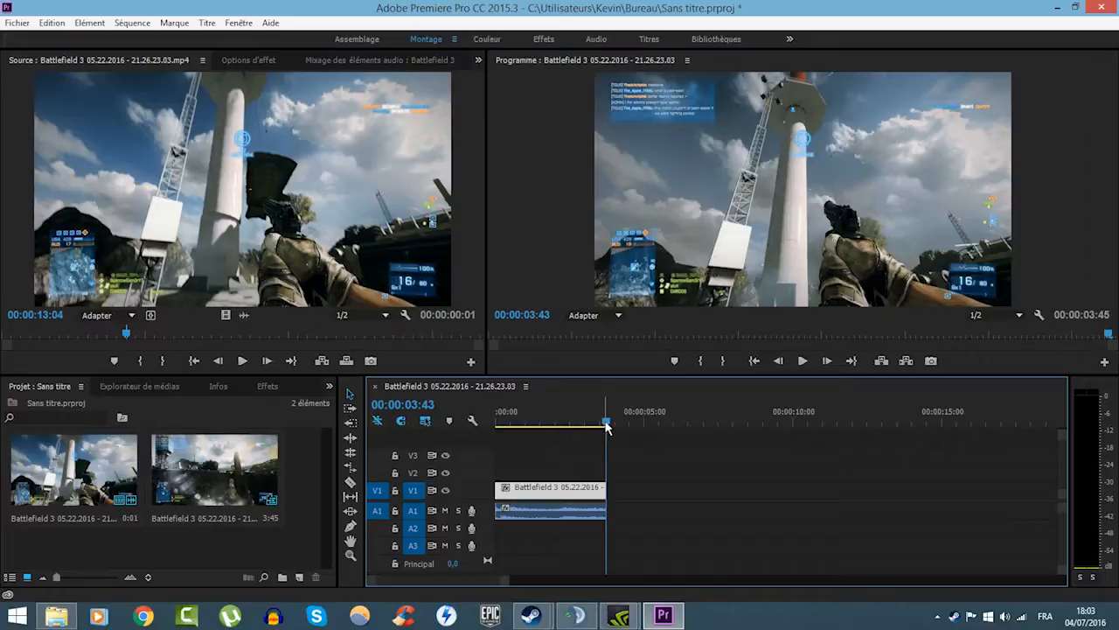
left_click_drag(605, 424, 477, 437)
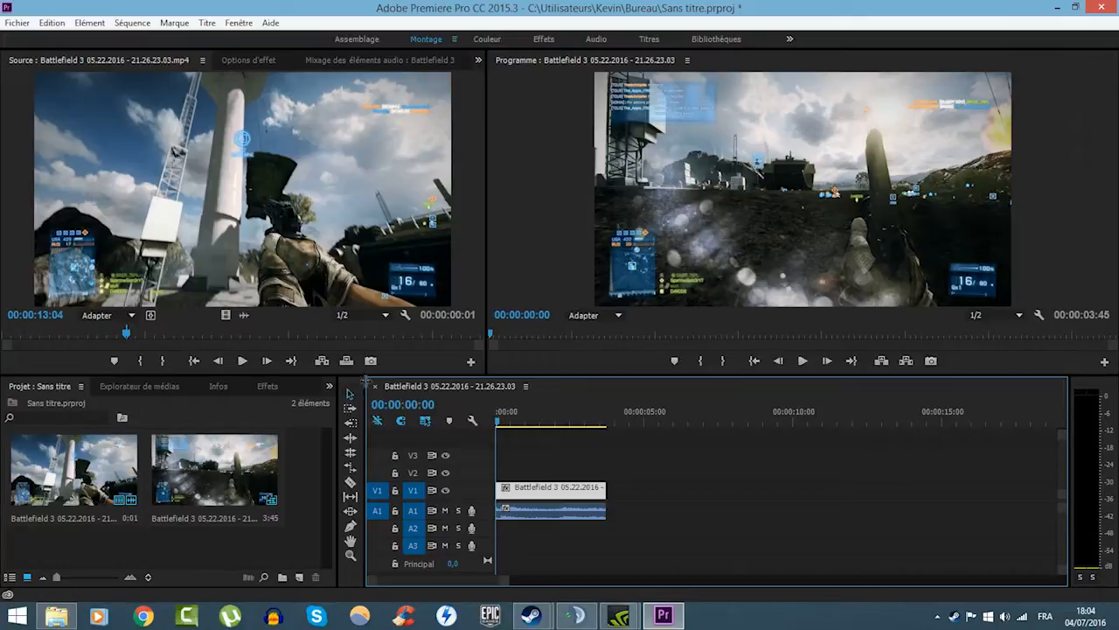
- Split the clip into three segments with the Razor tool at about 00:00:01:13 and 00:00:02:53, and return to the Selection tool
key("c")
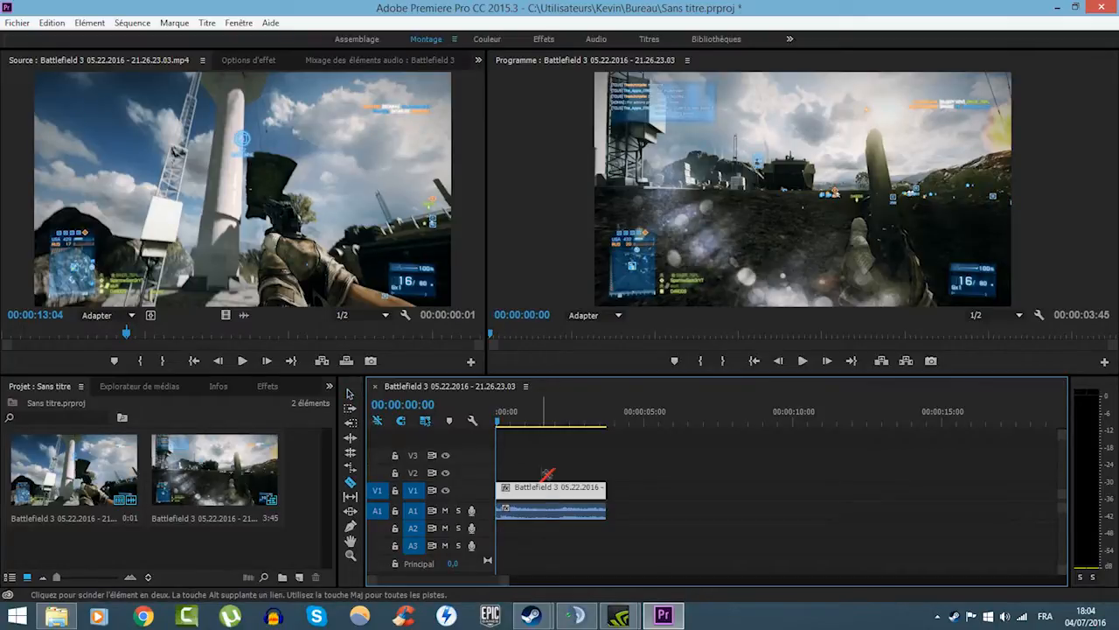
left_click(532, 491)
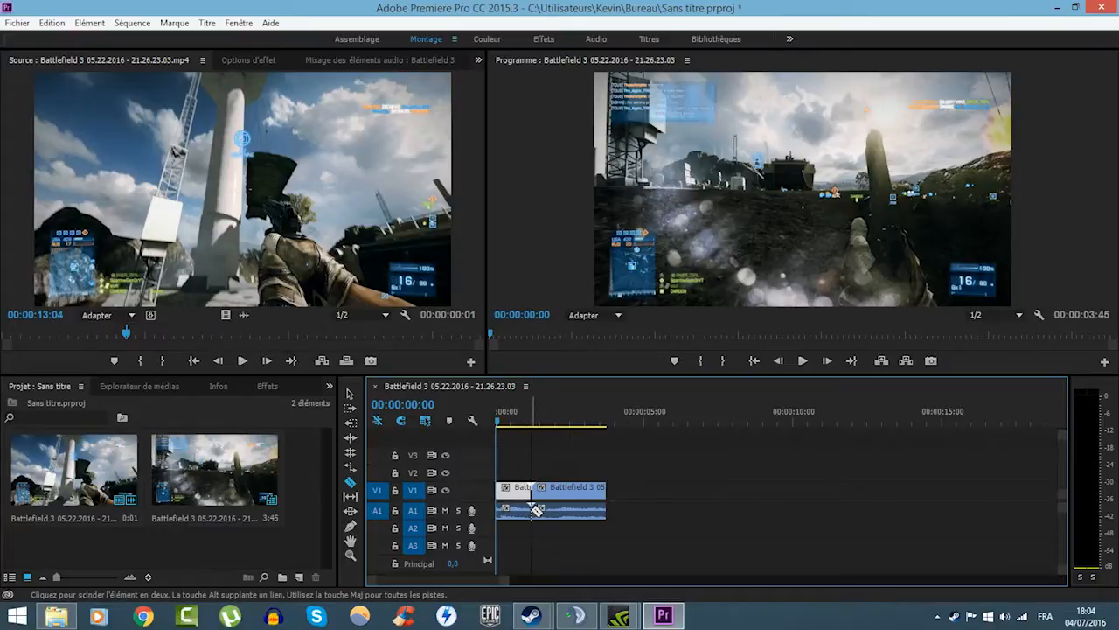
left_click(586, 493)
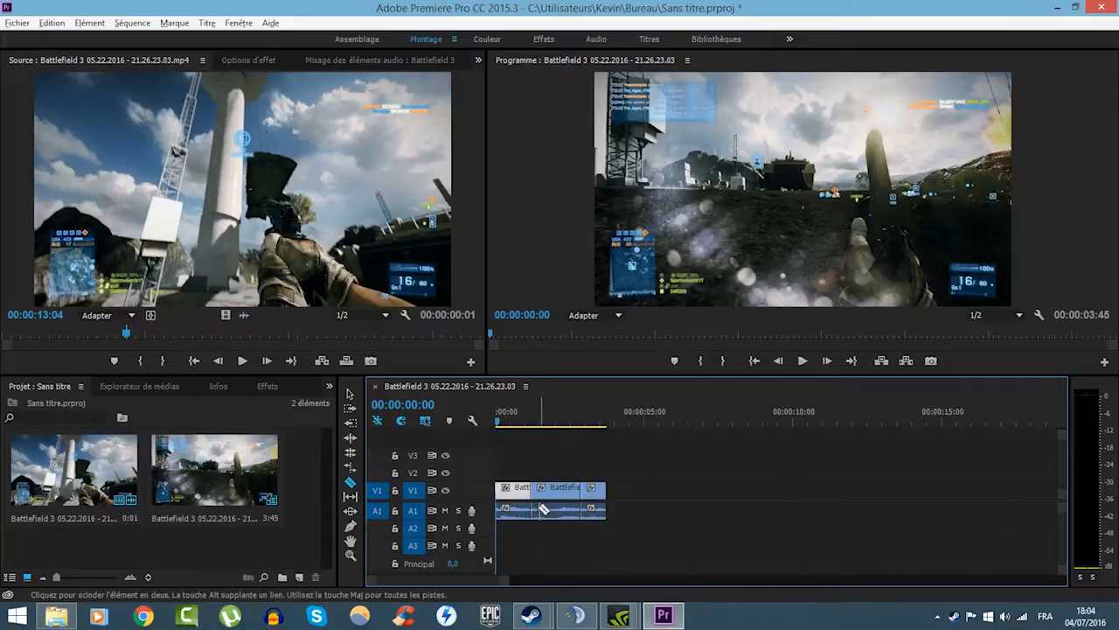
scroll(542, 509, "up", 3)
left_click_drag(461, 579, 453, 579)
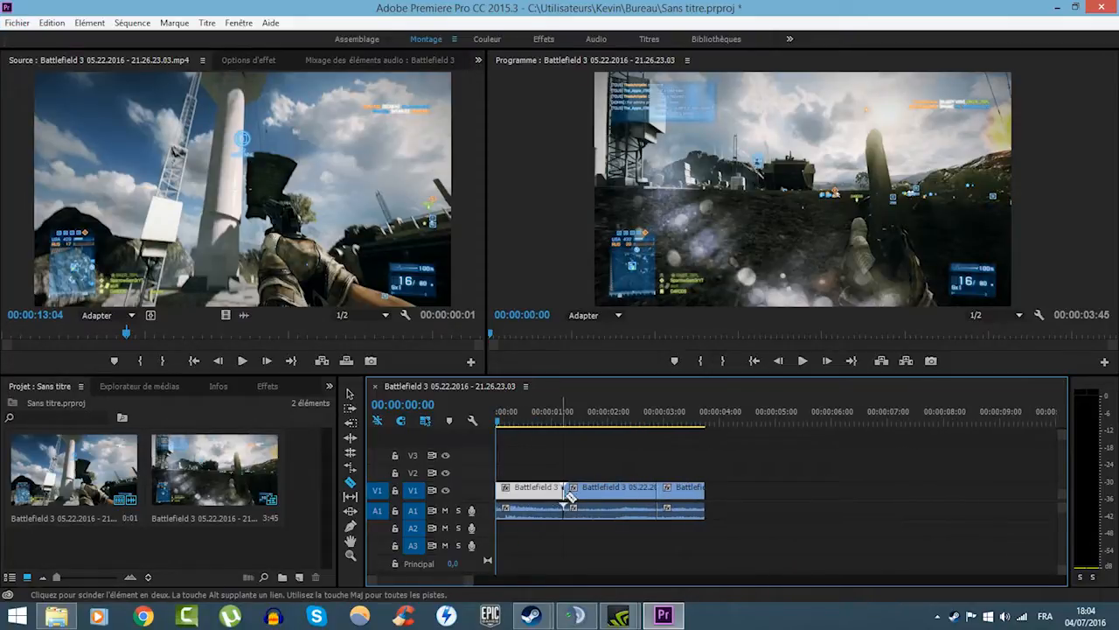
key("v")
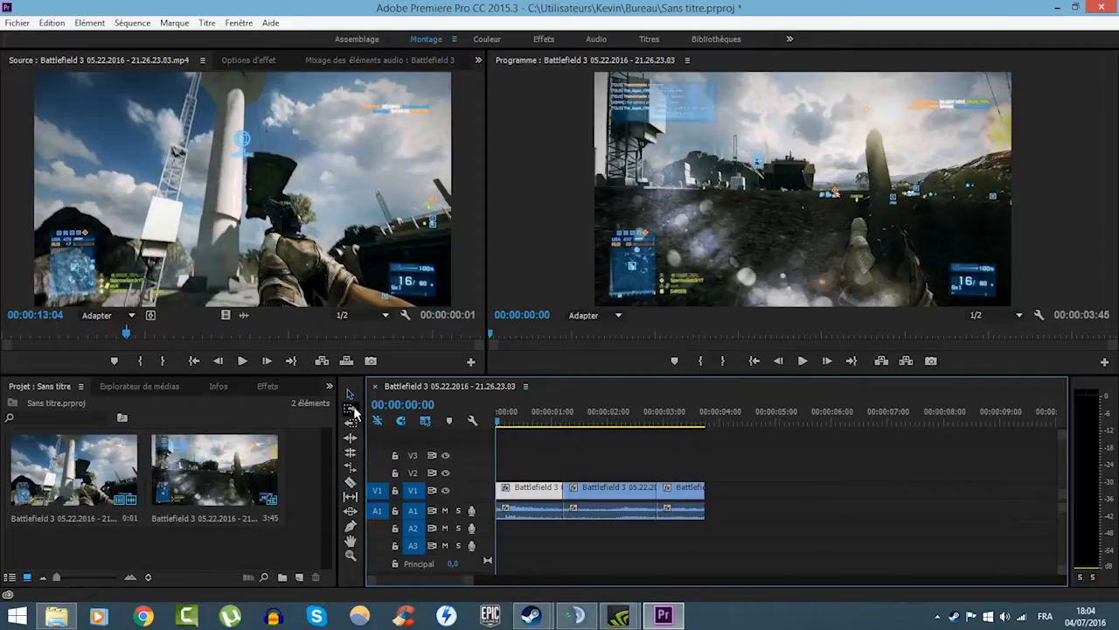
- Try the Hand tool and the Zoom tool on the timeline, finishing with the Selection tool active
left_click(355, 541)
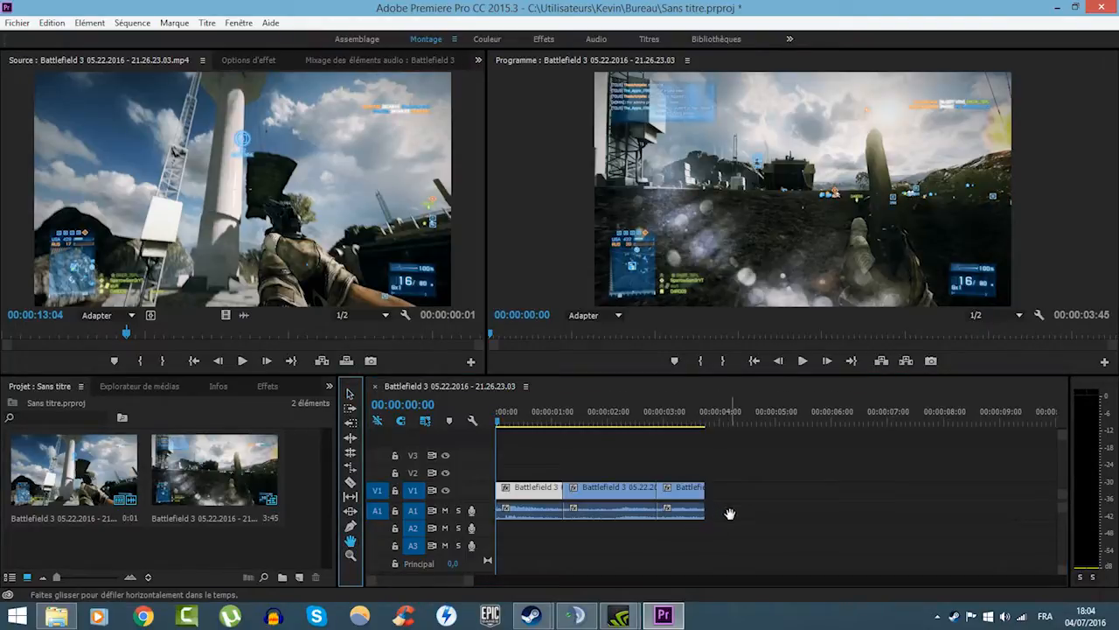
left_click_drag(760, 510, 905, 502)
left_click(350, 555)
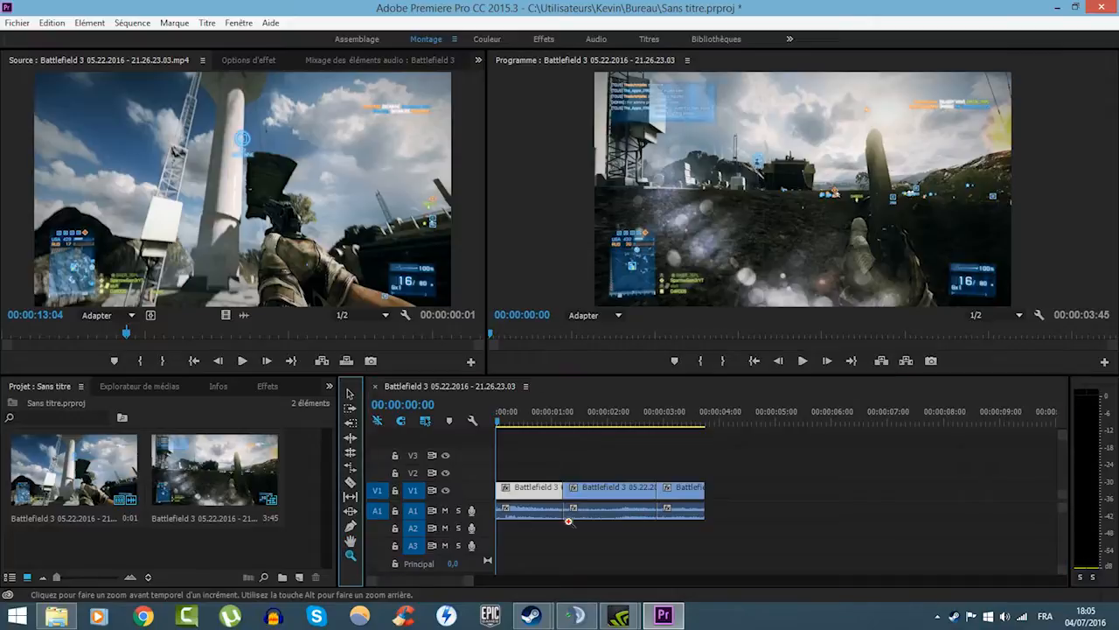
left_click(568, 516)
left_click(568, 515, "alt")
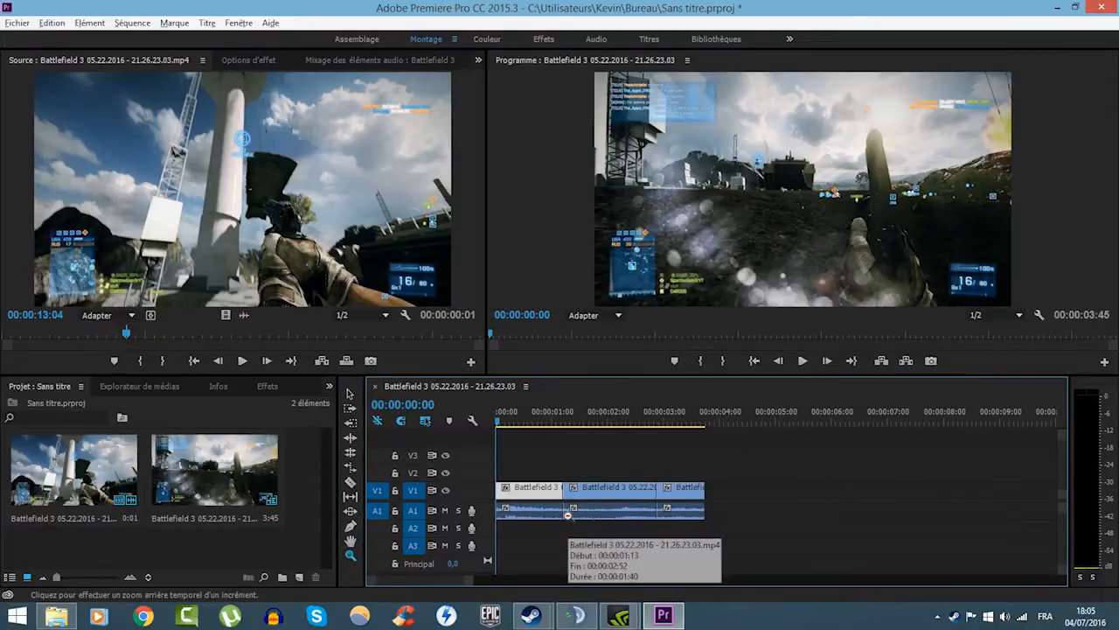
left_click(350, 394)
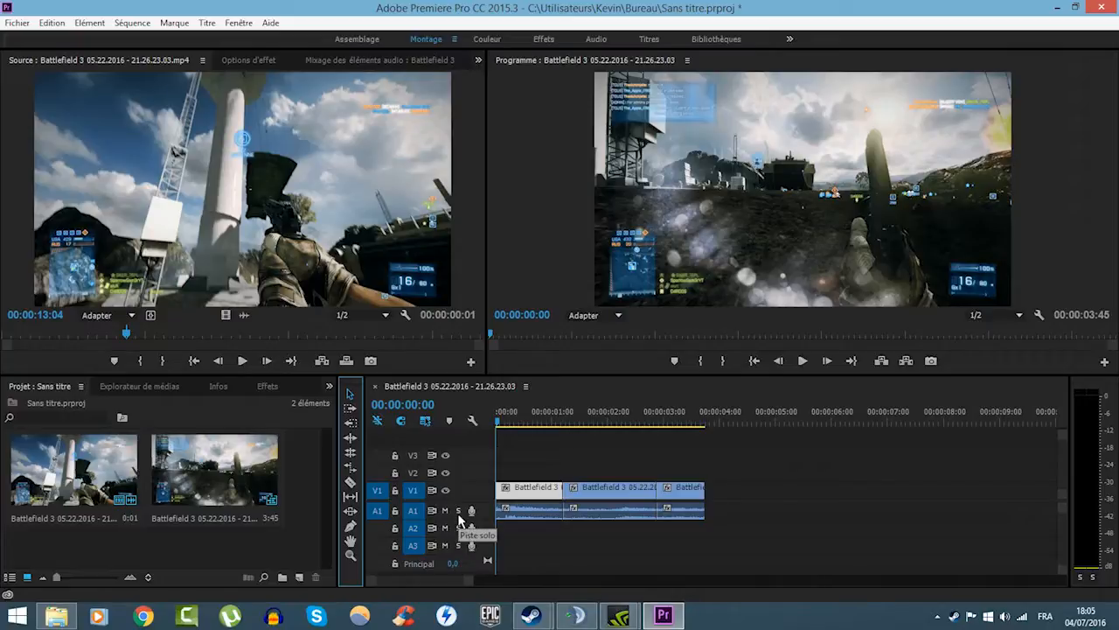
- Hide the output of track V1 and move the middle segment's video up to track V2
left_click(445, 492)
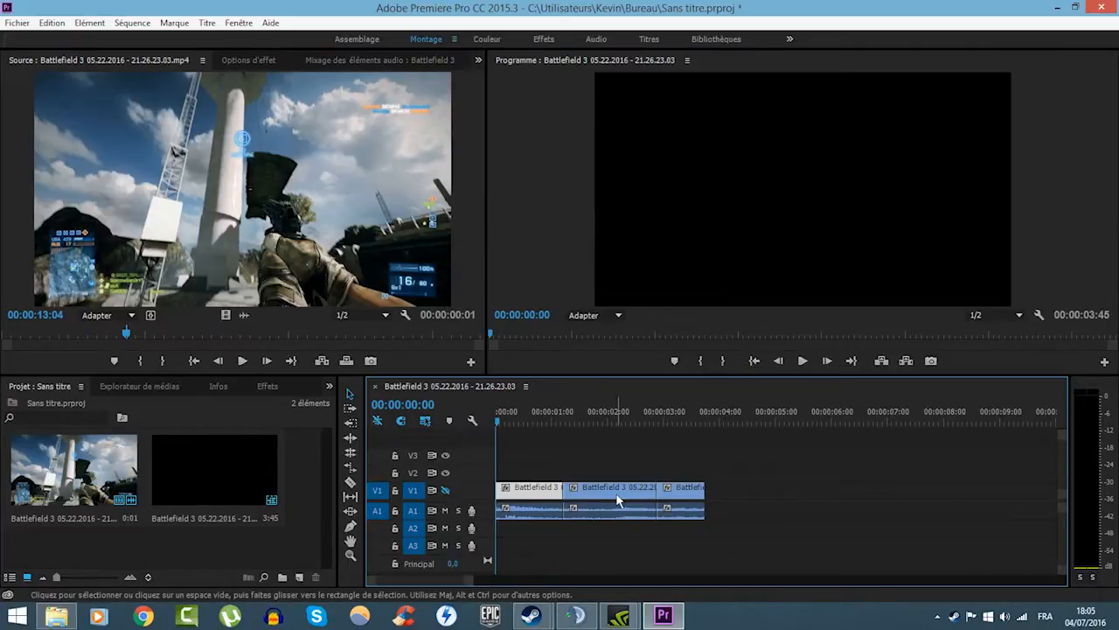
left_click_drag(617, 499, 586, 490)
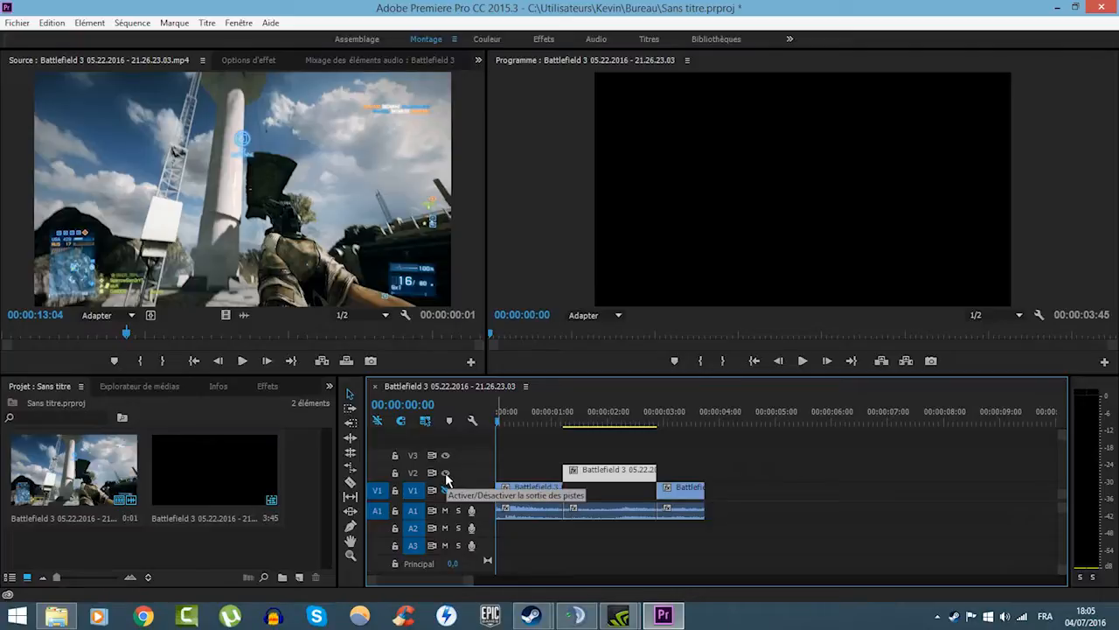
- Scrub across the V2 segment and the hidden V1 segment, and turn track V1's output back on
left_click_drag(500, 421, 600, 427)
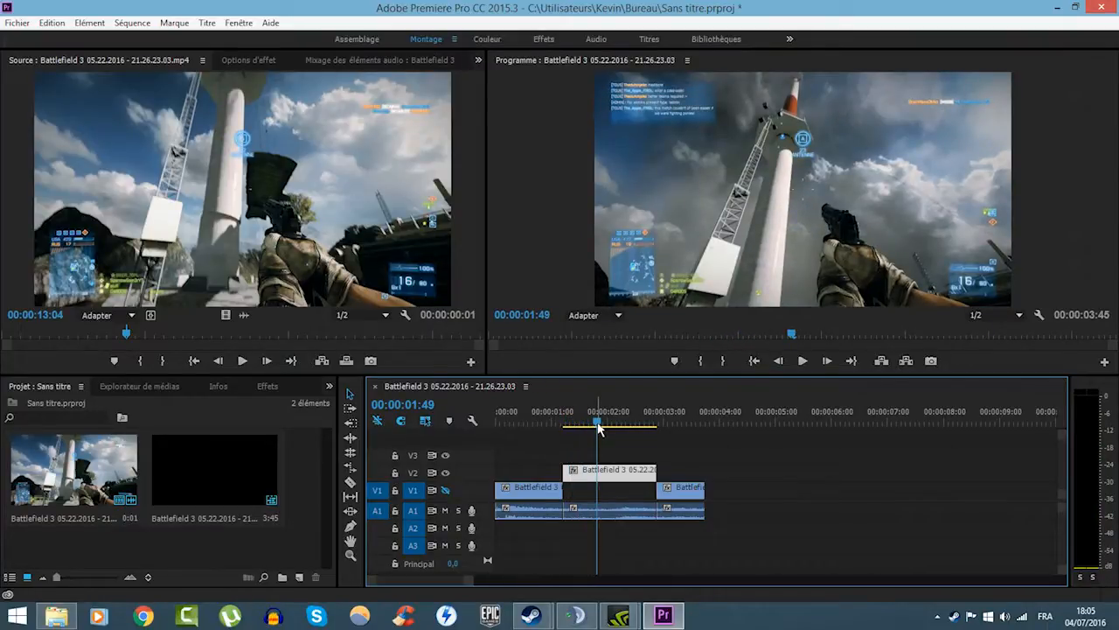
left_click_drag(528, 425, 542, 424)
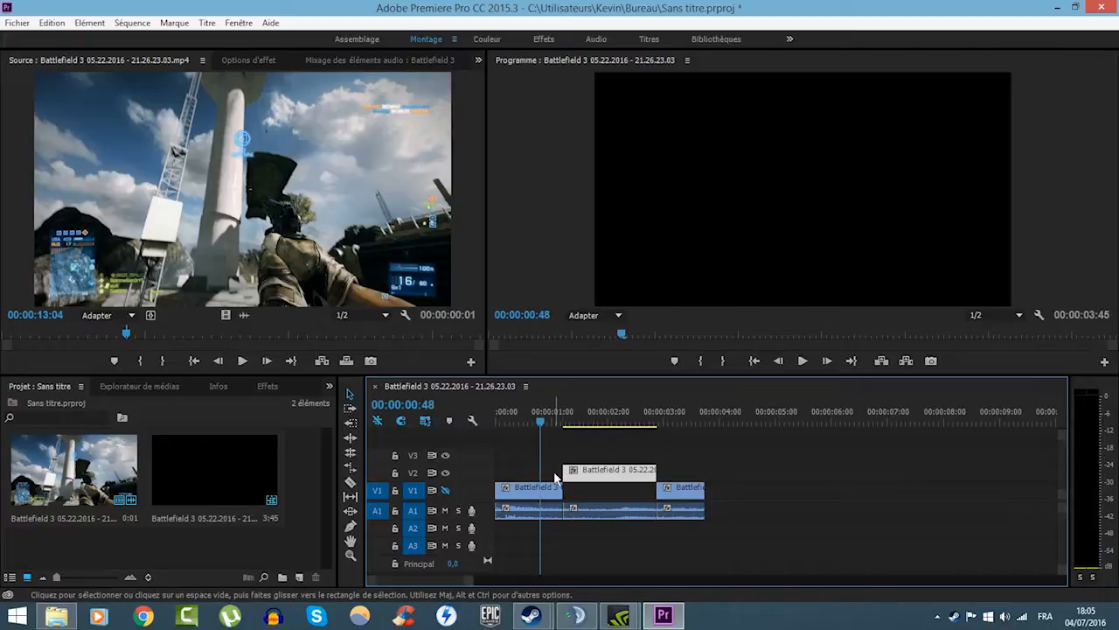
left_click_drag(538, 426, 510, 424)
left_click(446, 491)
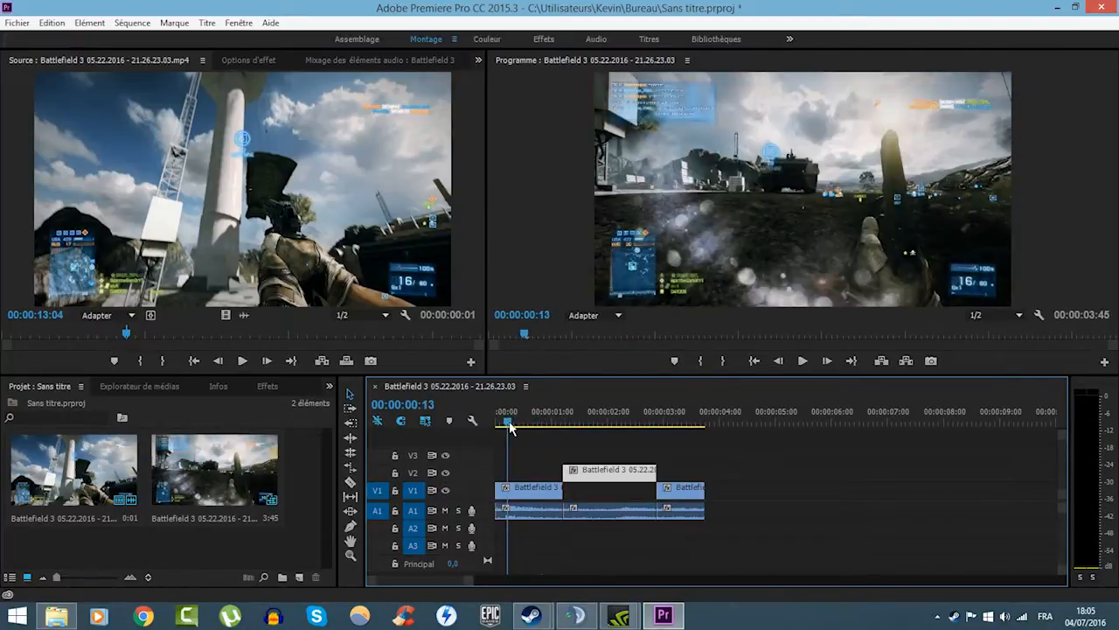
- Mute audio track A1 and unmute it again
left_click(445, 511)
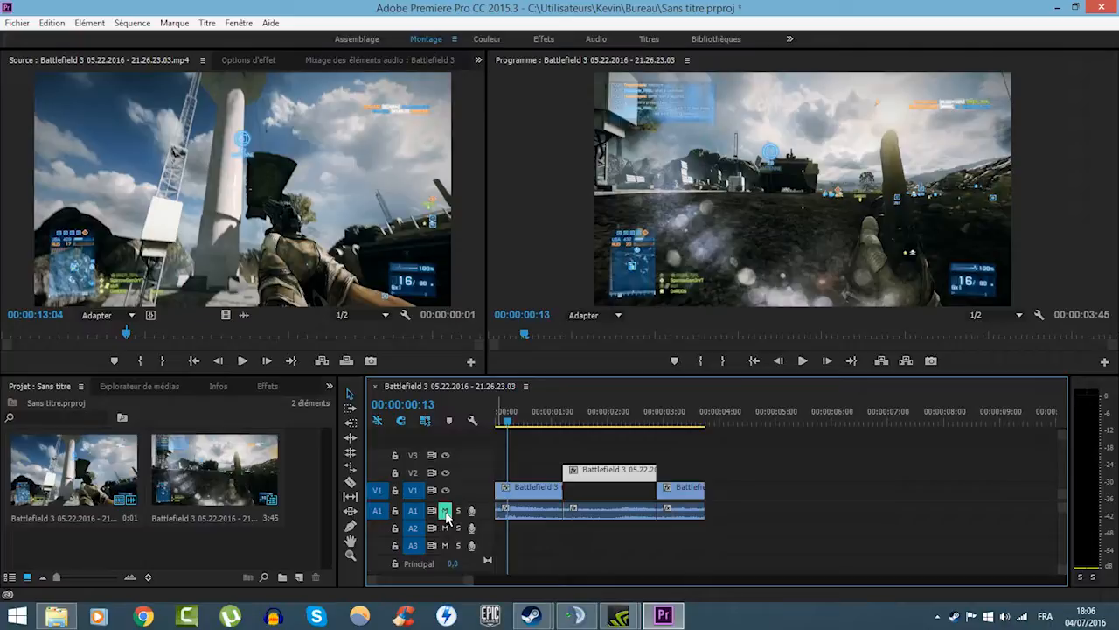
left_click(445, 512)
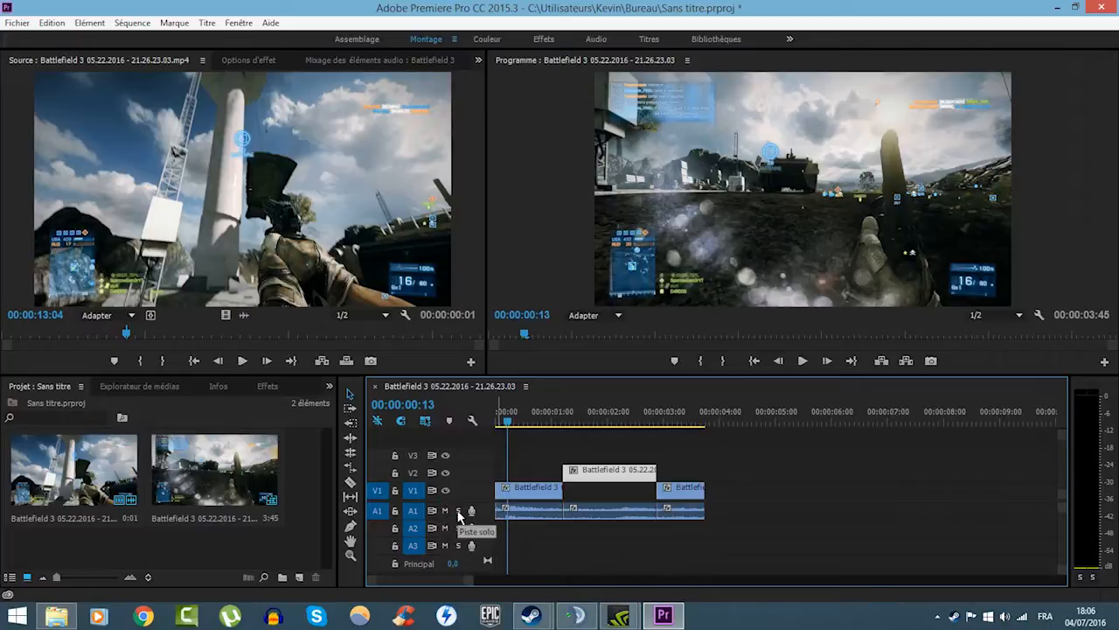
- Move the middle segment's audio down to track A2, and try soloing tracks A1 and A2 while scrubbing the sequence
mouse_move(569, 510)
left_mouse_down()
mouse_move(565, 533)
mouse_move(558, 526)
left_mouse_up()
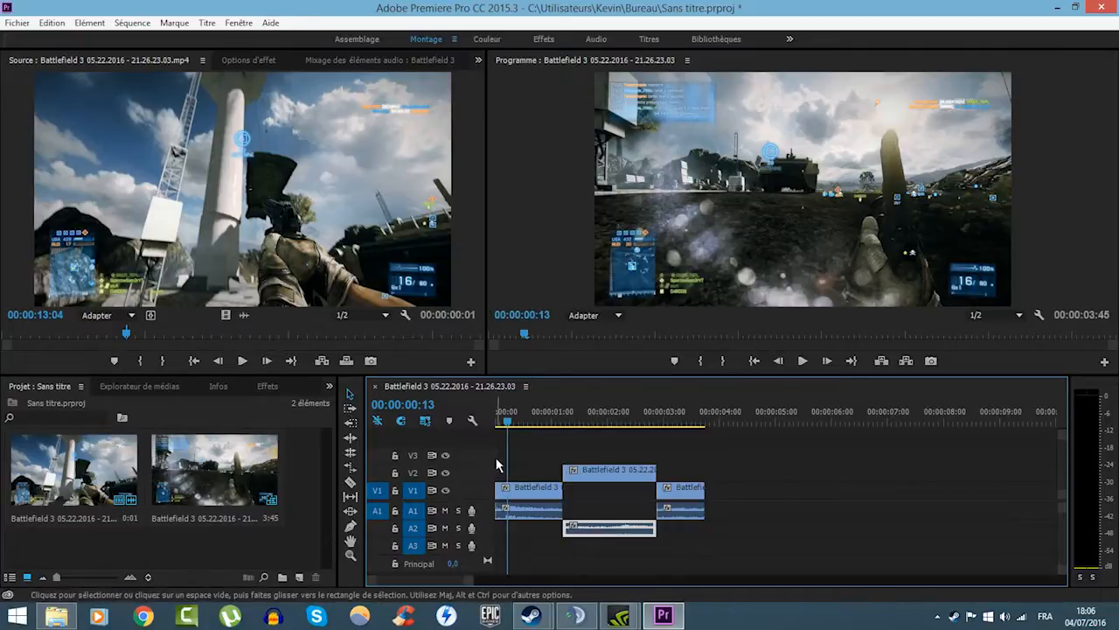
left_click(459, 511)
left_click(458, 527)
left_click(551, 416)
mouse_move(551, 415)
left_mouse_down()
mouse_move(627, 425)
mouse_move(547, 420)
left_mouse_up()
left_click(459, 527)
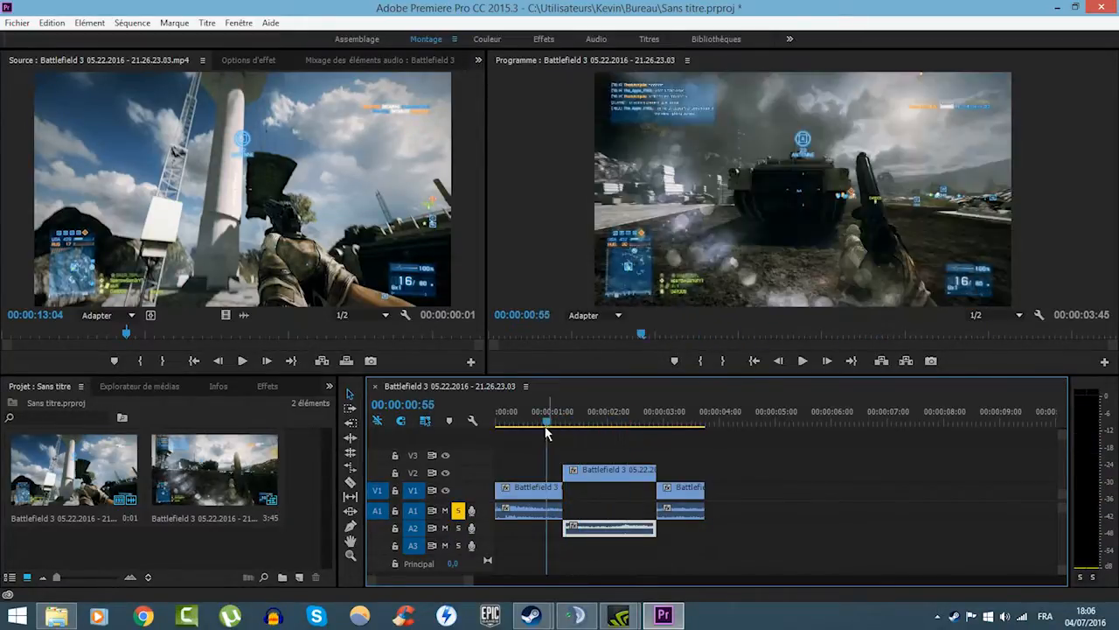
left_click_drag(523, 420, 616, 427)
left_click(456, 511)
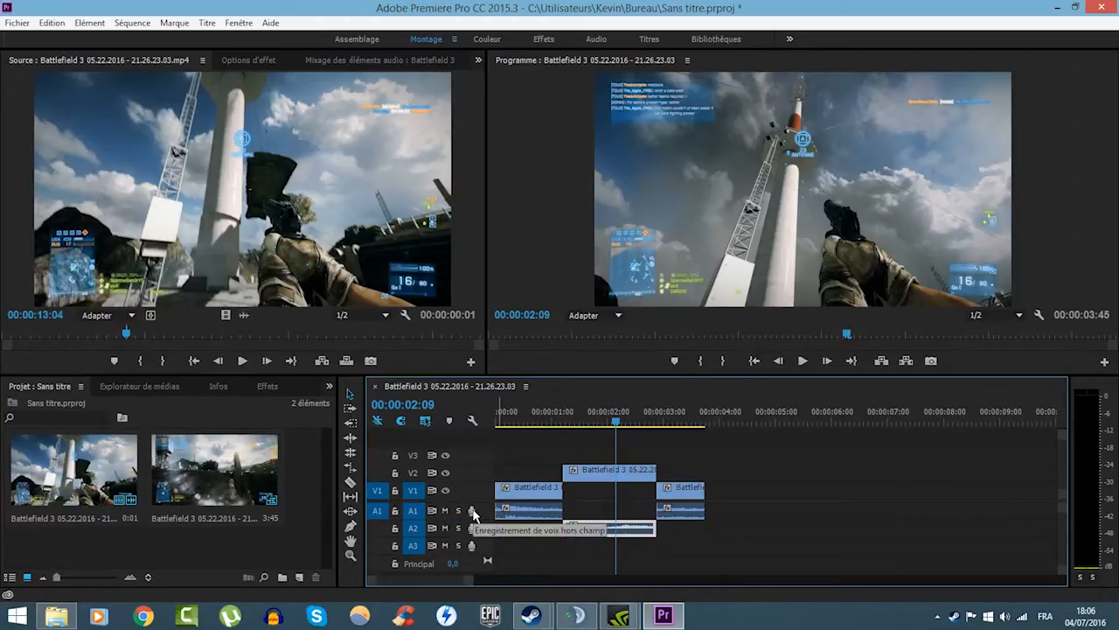
- Return the middle segment's video to V1 and its audio to A1, and move the playhead to 00:00:01:27
left_click_drag(596, 526, 591, 496)
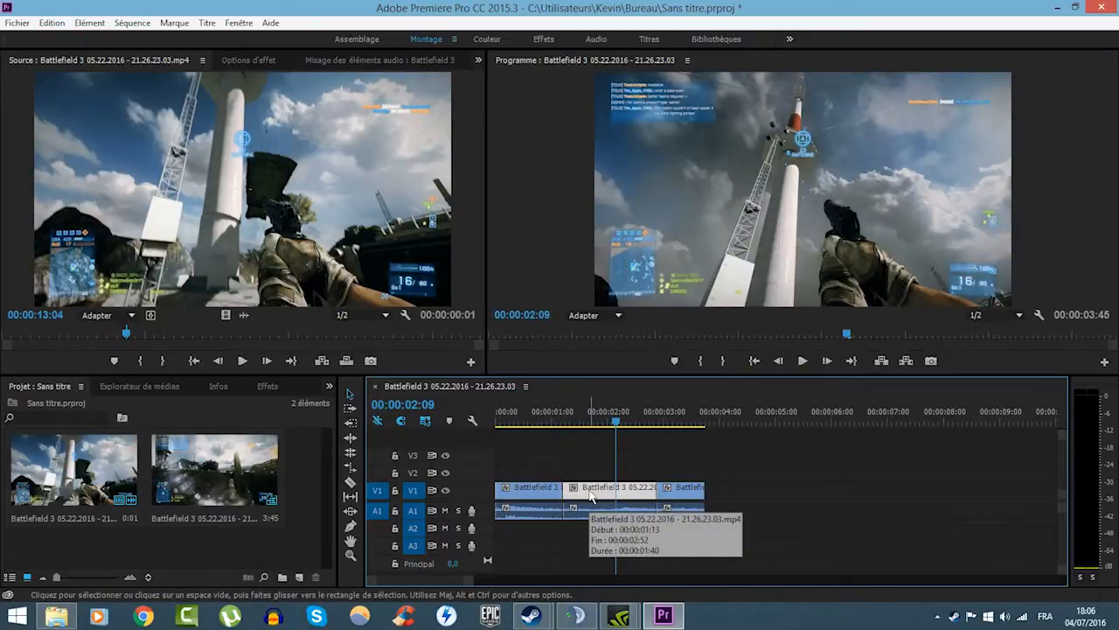
left_click_drag(613, 423, 579, 426)
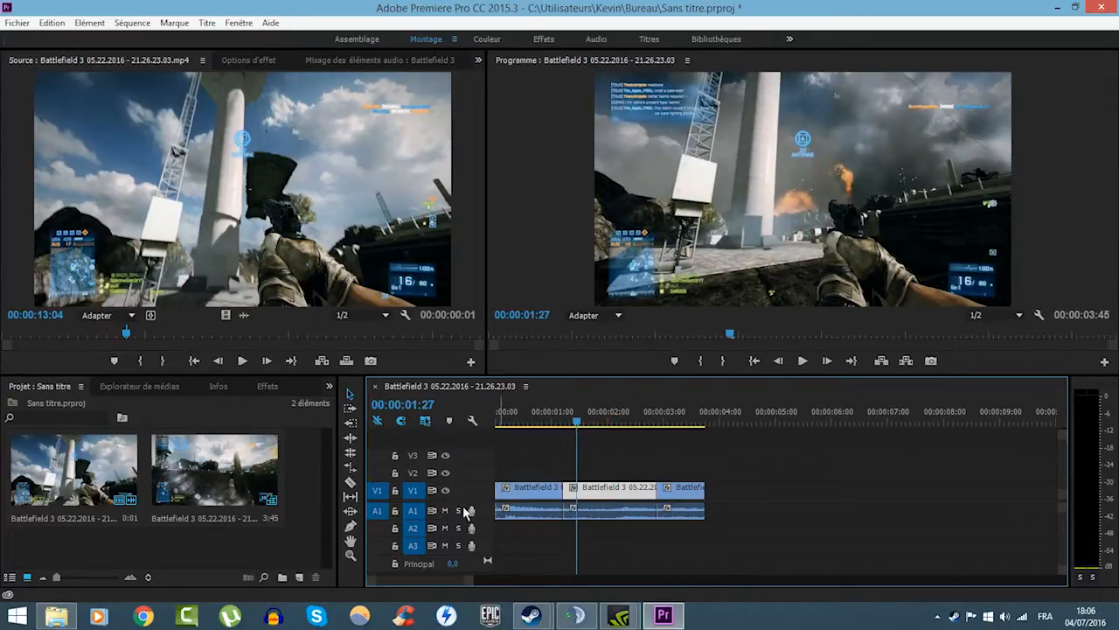
- Solo track A2 and record a voice-over onto it from the start of the sequence, stopping at 00:00:04:58
left_click(458, 528)
left_click(553, 421)
left_click_drag(554, 425, 498, 431)
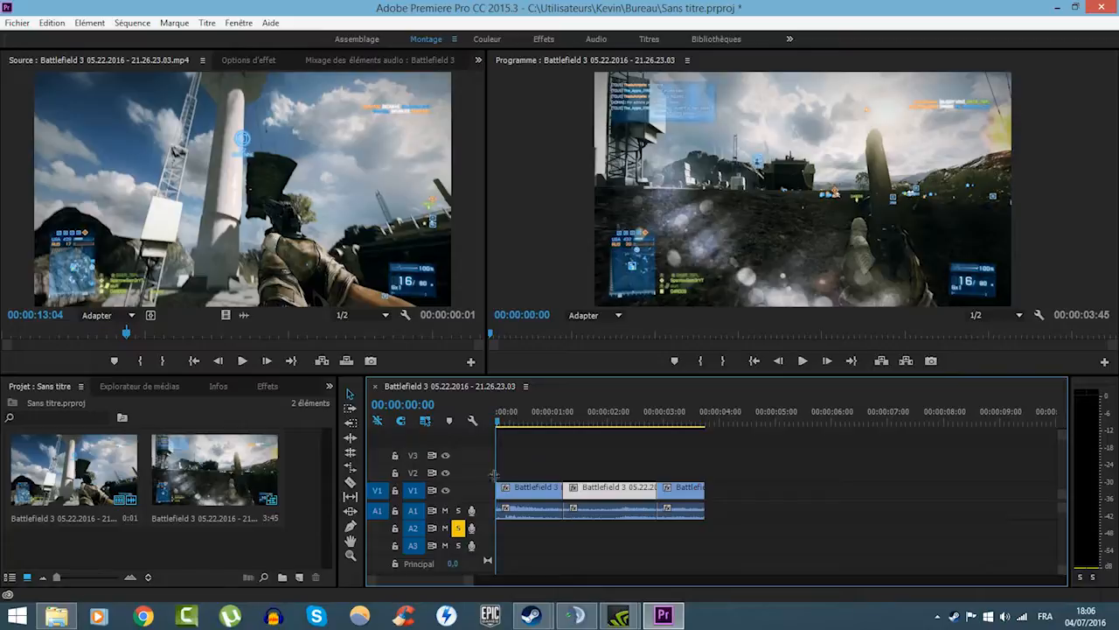
left_click(472, 528)
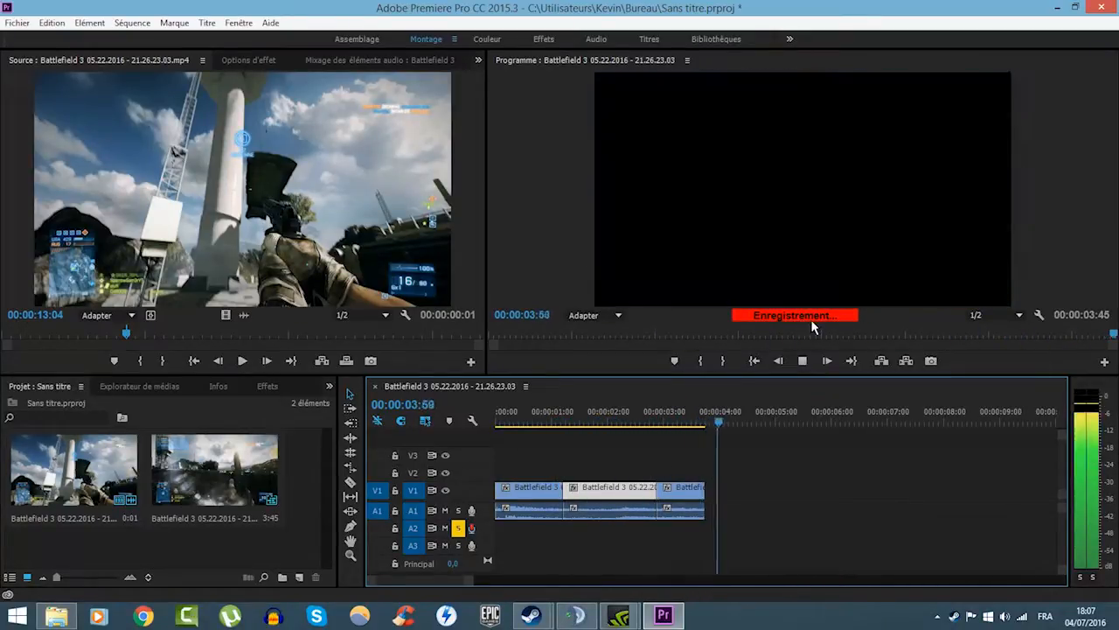
left_click(803, 361)
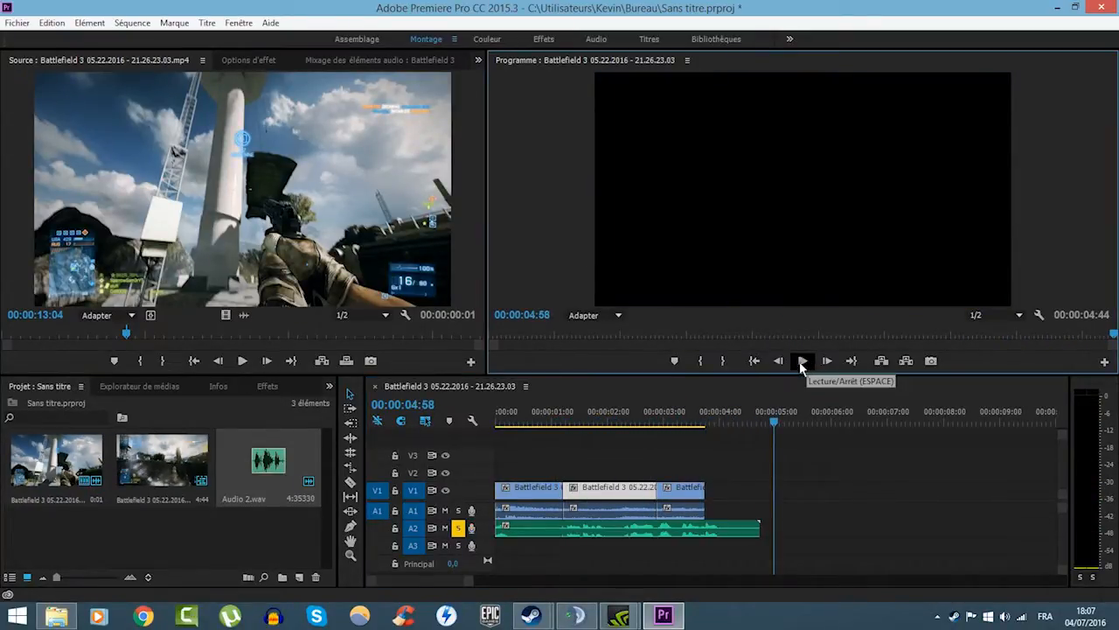
- Select the recorded voice-over clip on A2 and play it back from 00:00:00:04 to 00:00:04:12
left_click(536, 533)
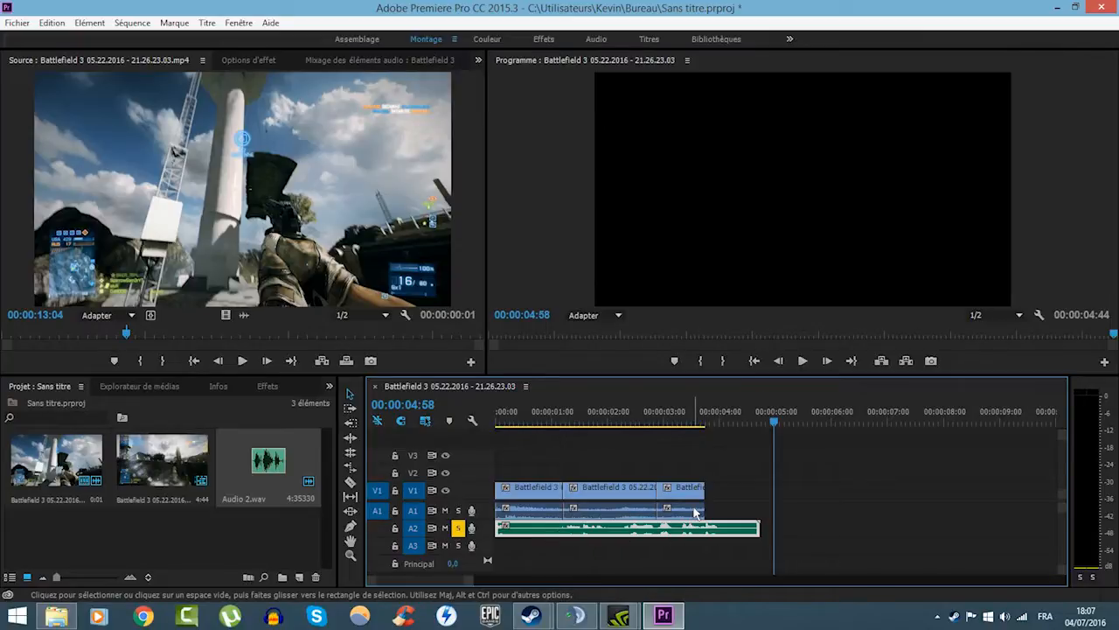
left_click(500, 411)
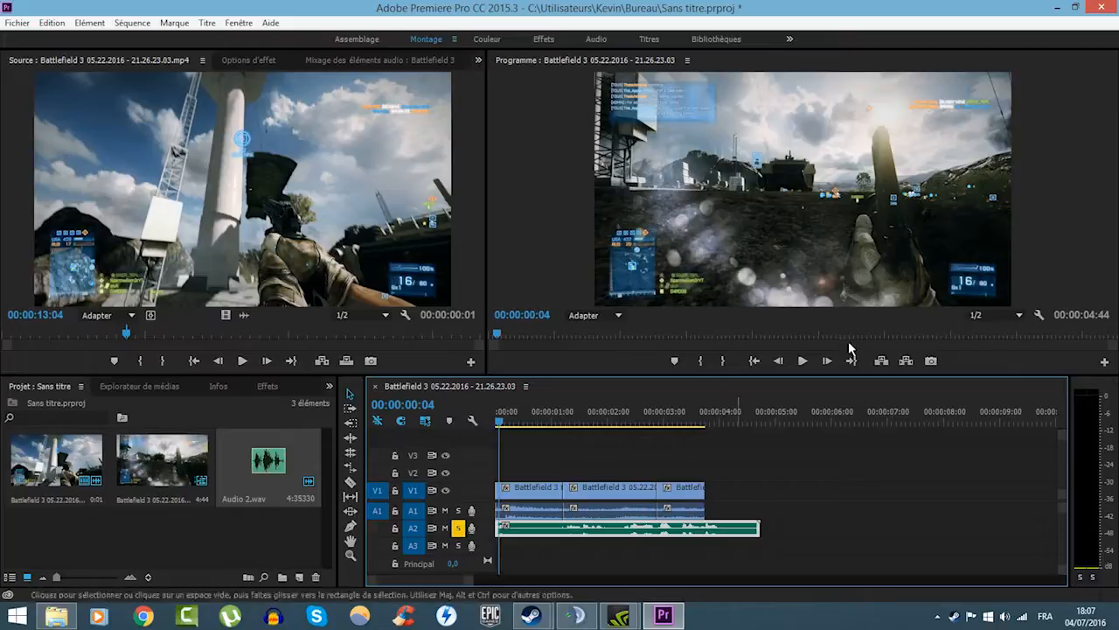
left_click(805, 362)
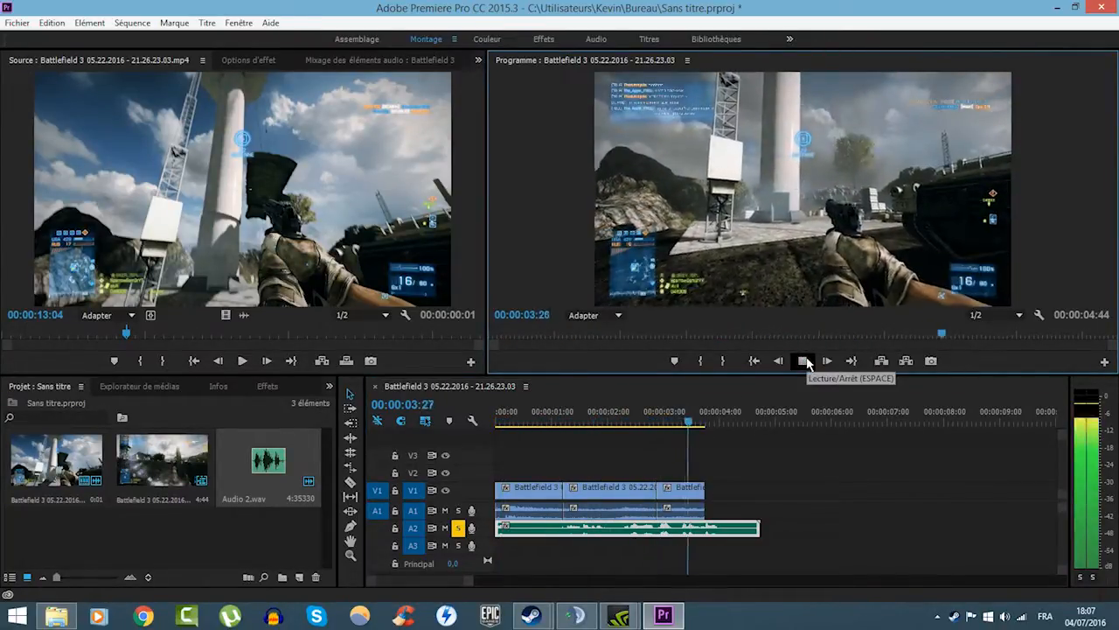
left_click(805, 361)
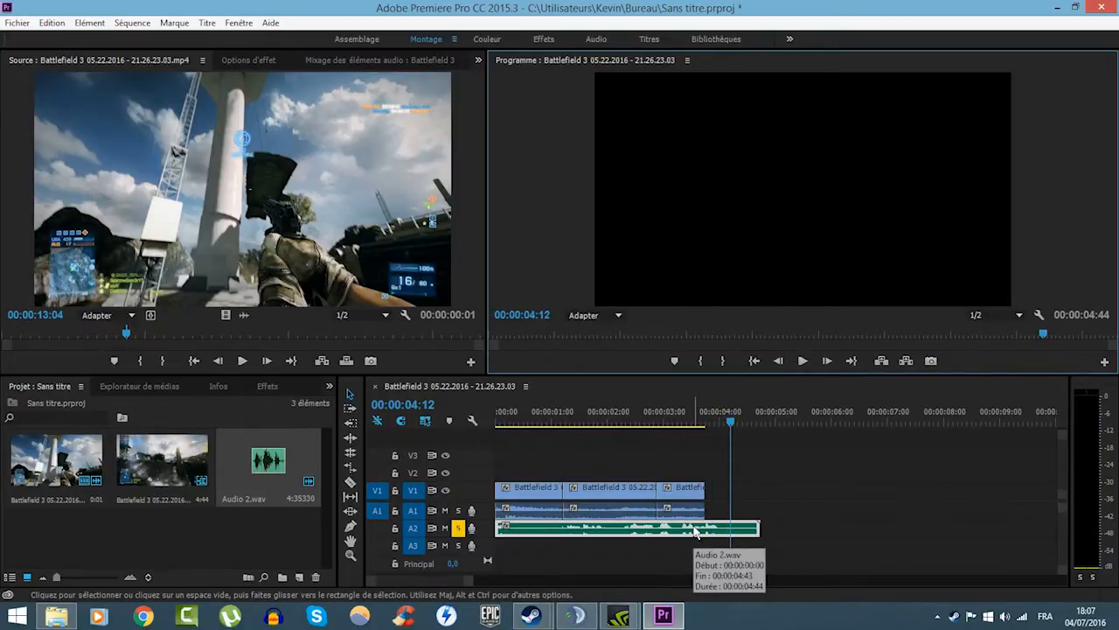
- Turn off solo on track A2, scrub the playhead to 00:00:01:57 and deselect the voice-over clip
left_click(457, 528)
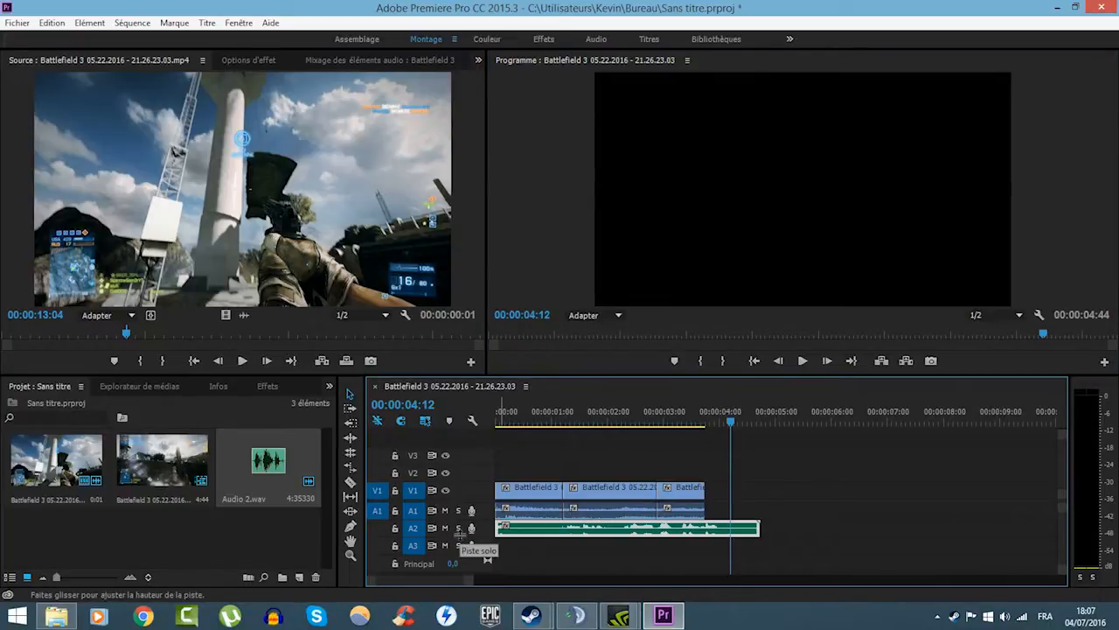
left_click_drag(552, 422, 608, 421)
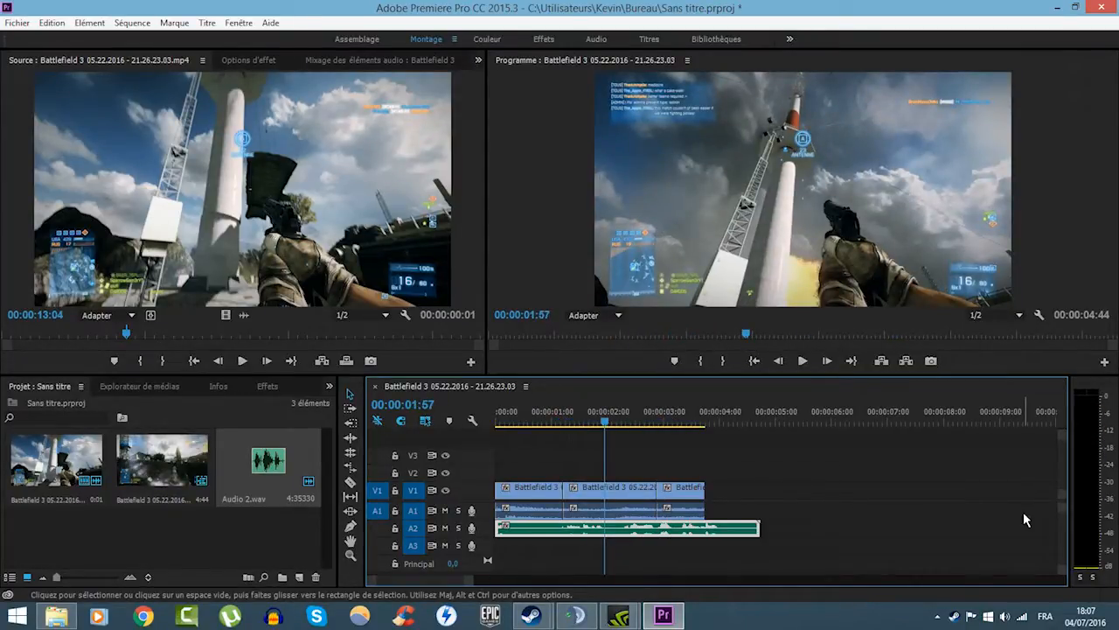
left_click(679, 546)
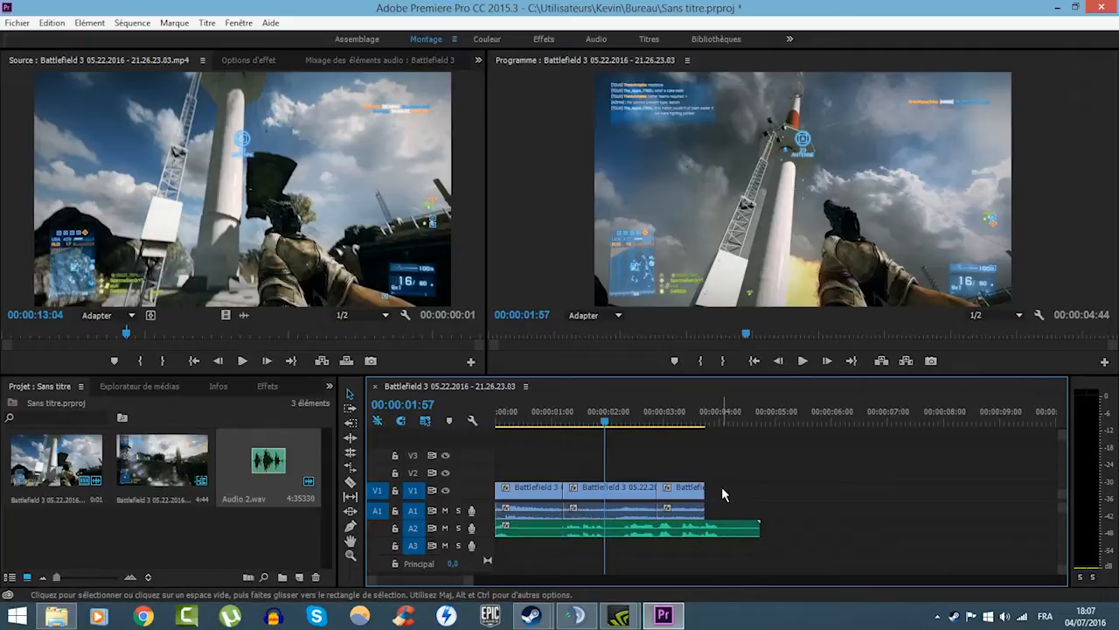
- Move the last segment's video up to V2 and the middle segment's video above V4 onto a new video track
left_click_drag(684, 490, 672, 440)
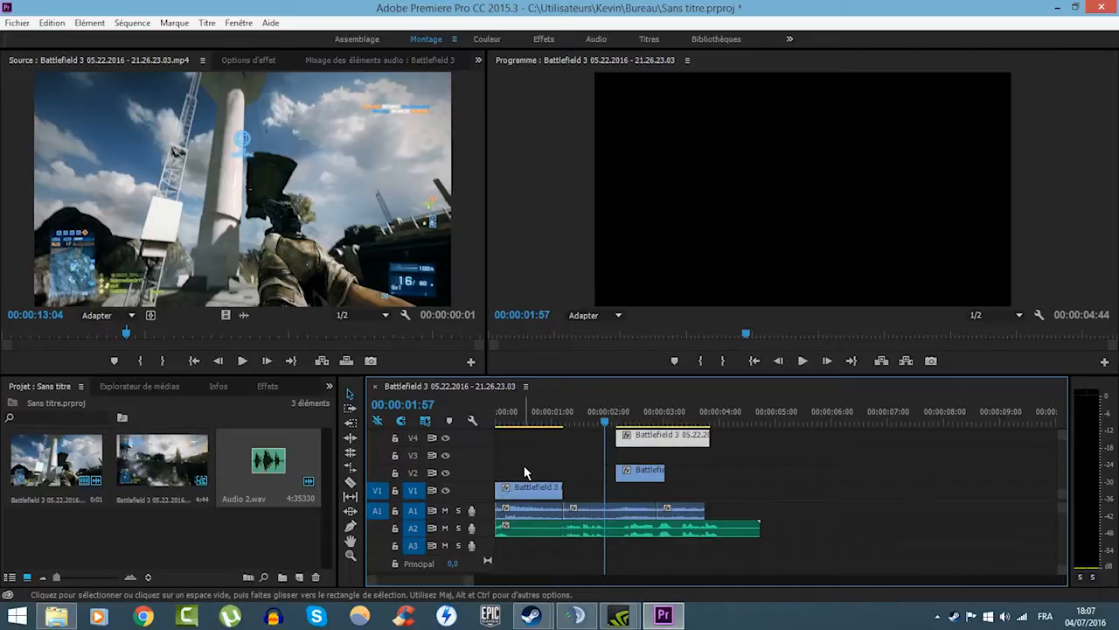
scroll(589, 449, "up", 1)
mouse_move(642, 446)
left_mouse_down()
mouse_move(648, 432)
mouse_move(644, 461)
left_mouse_up()
- Look over the stacked video tracks and the audio tracks by shifting each part of the timeline separately
scroll(644, 455, "up", 2)
scroll(622, 525, "down", 1)
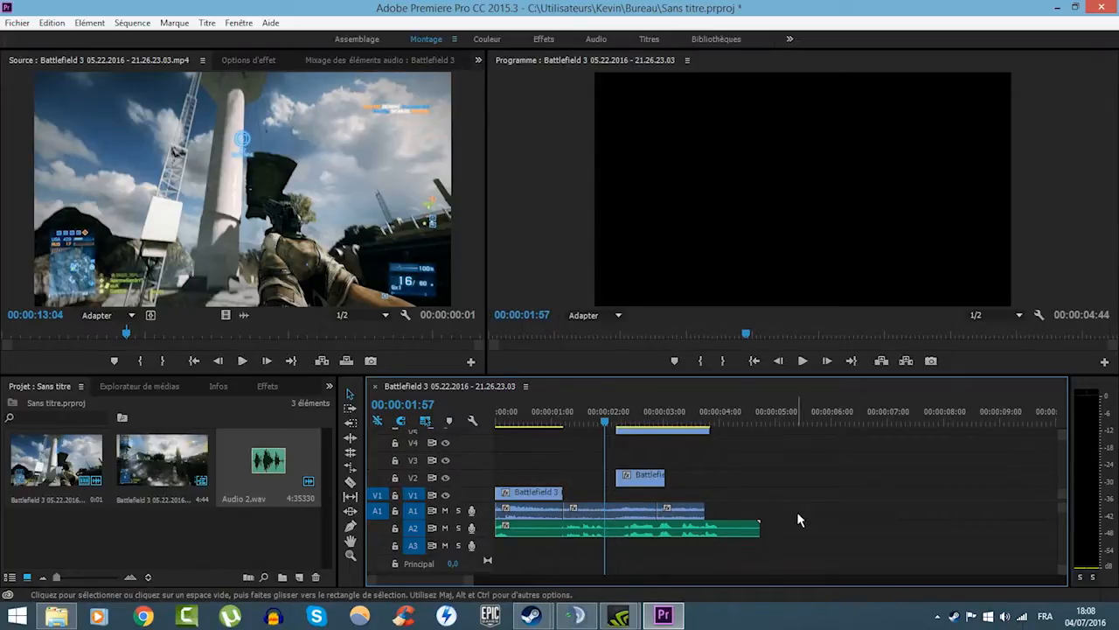
scroll(780, 532, "down", 1)
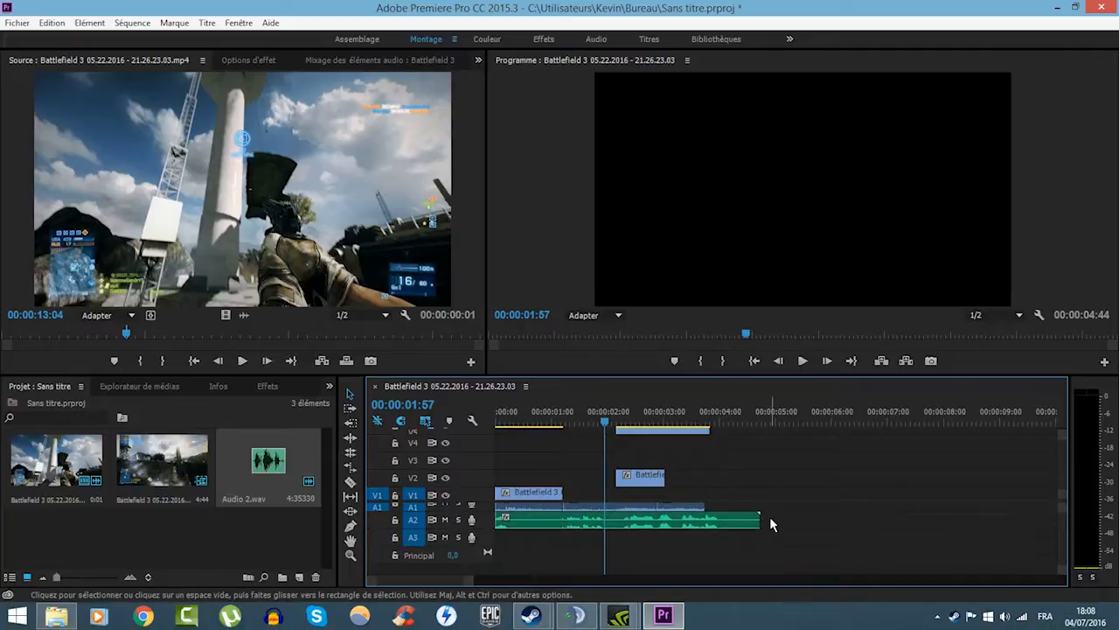
scroll(770, 518, "up", 1)
scroll(770, 518, "down", 1)
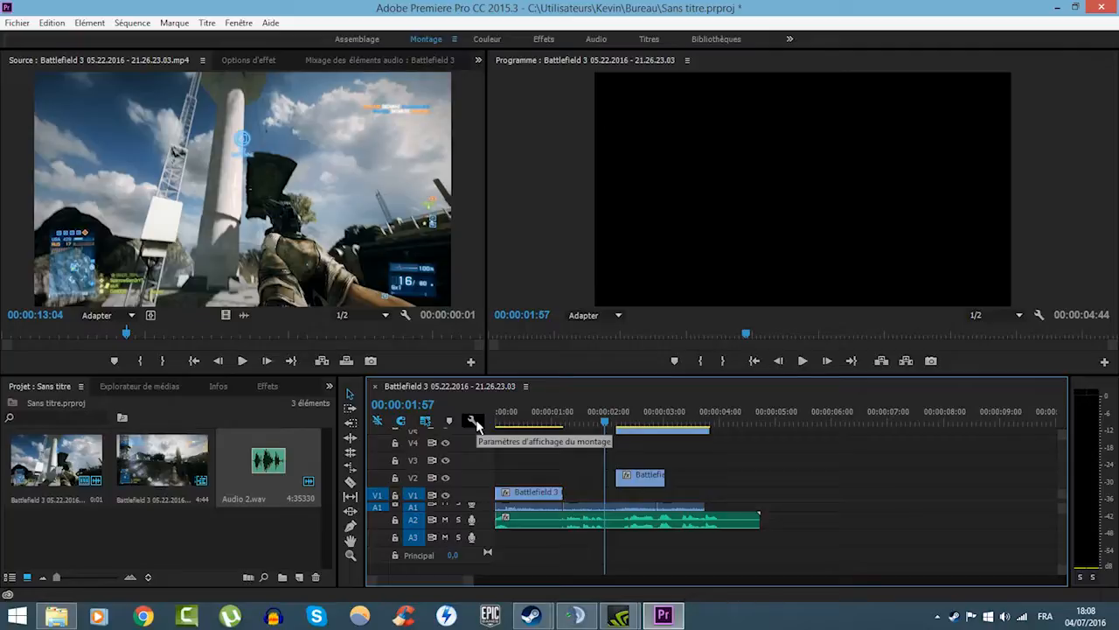
scroll(739, 460, "down", 1)
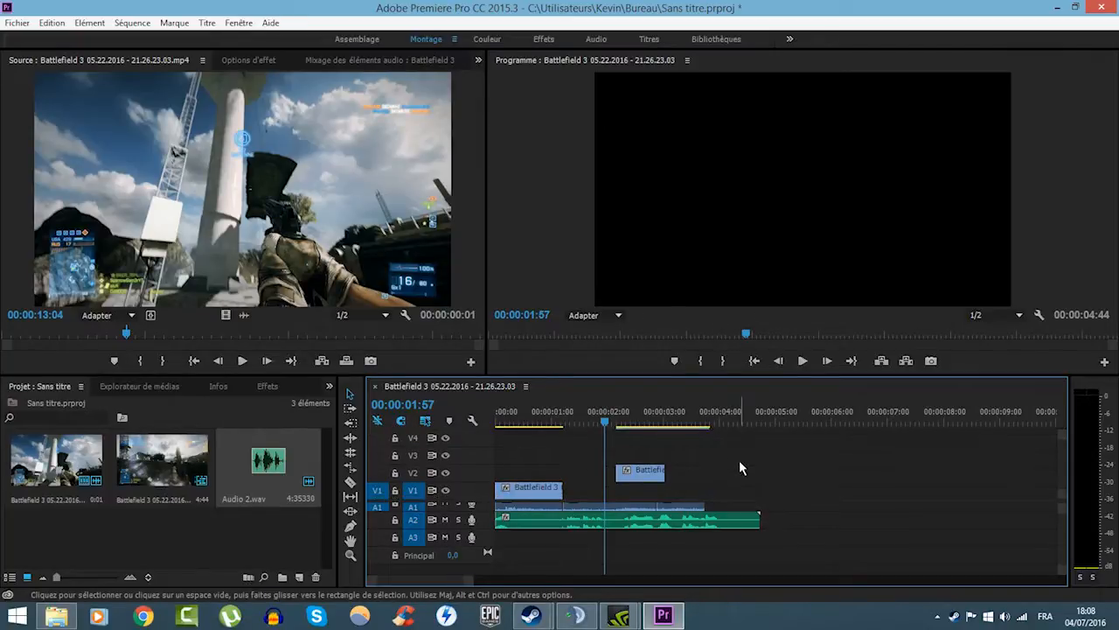
scroll(771, 518, "up", 1)
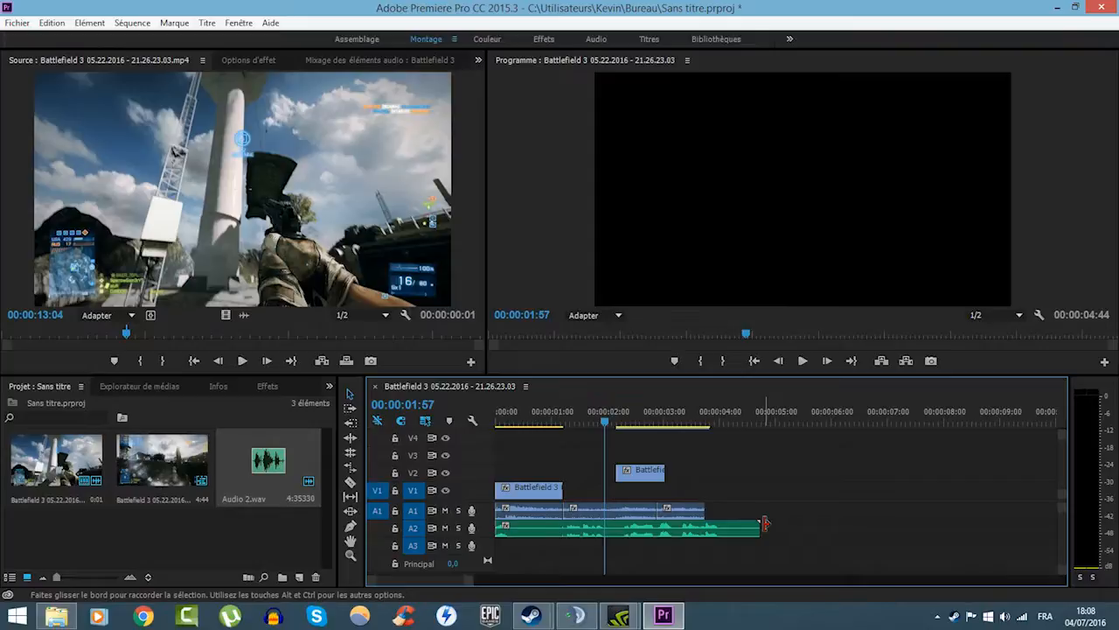
- Extend the last A1 clip to 00:00:05:54, paste its copy at the playhead and move the leftover end piece to start at 00:00:05:59
left_click_drag(766, 523, 825, 512)
left_click(804, 514)
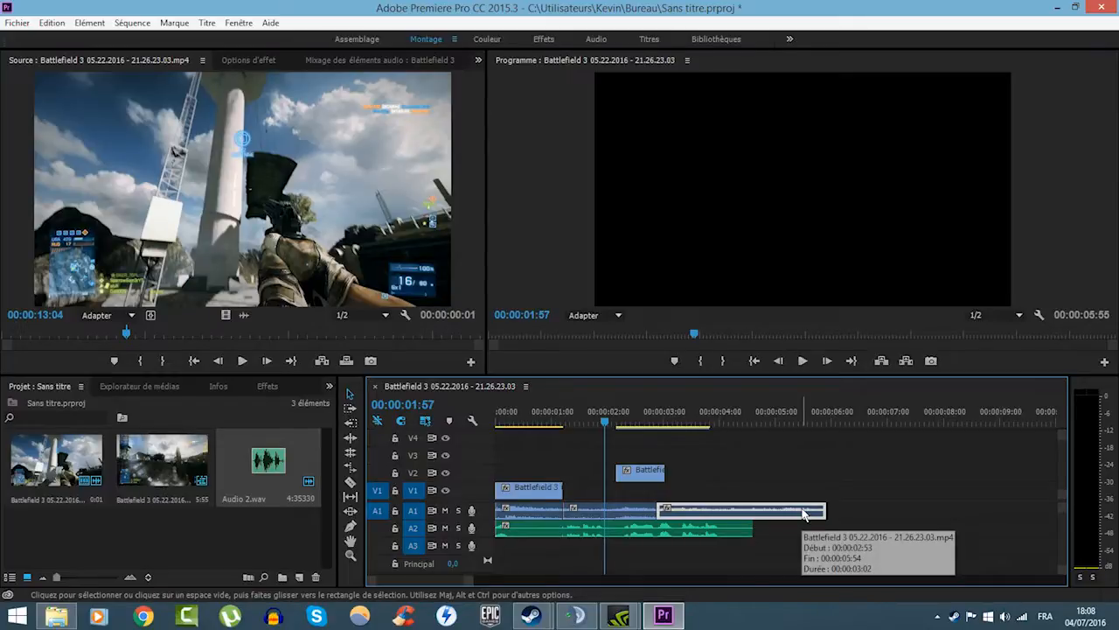
left_click_drag(804, 515, 860, 514)
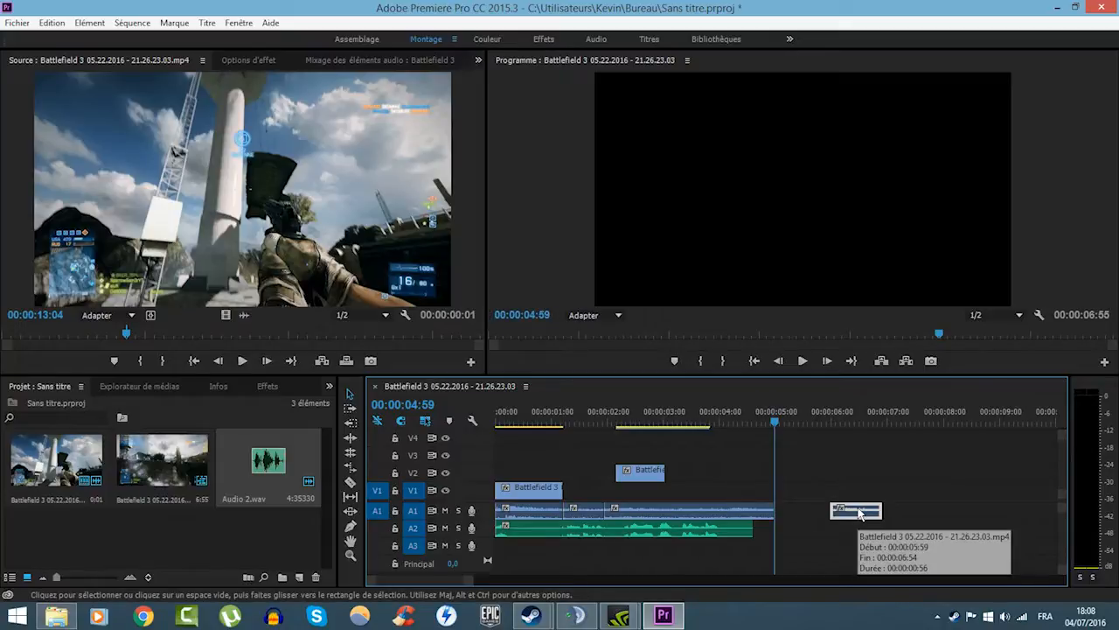